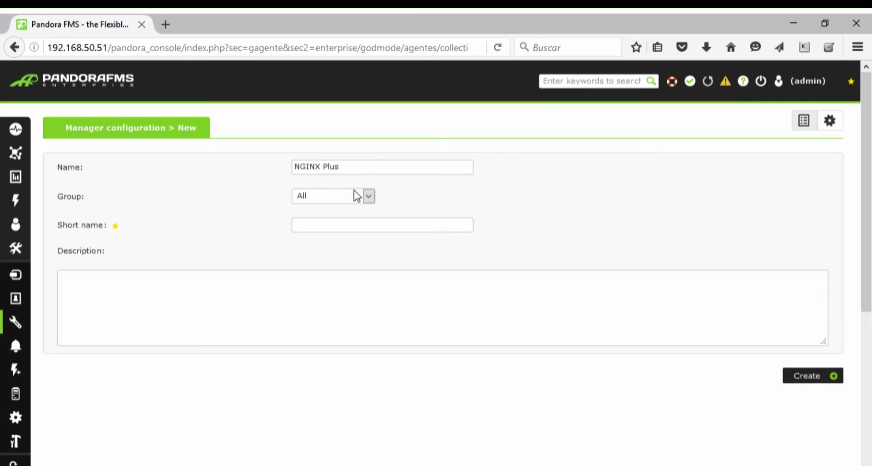
# Step: Give the NGINX Plus collection the short name nginx-plus and create it
pyautogui.write('nginx-plus')
pyautogui.click(819, 381)
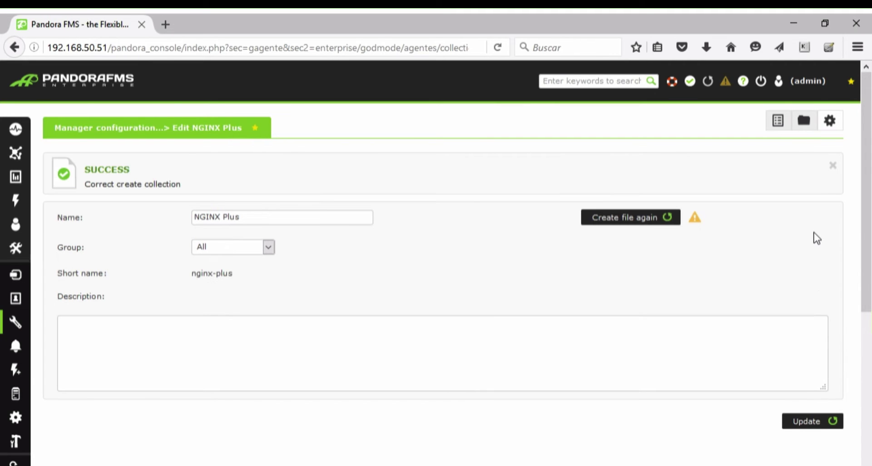
# Step: Upload nginx_monitor_enterprise.zip to the NGINX Plus collection's files, decompressing it on upload
pyautogui.click(805, 123)
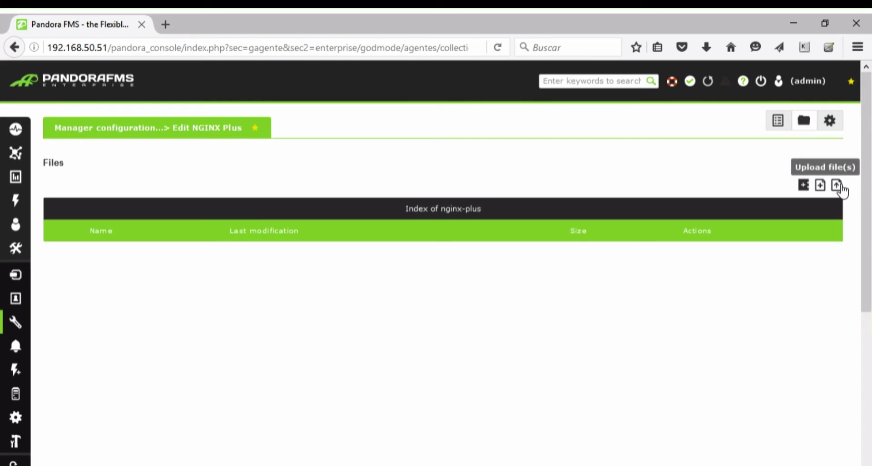
pyautogui.click(837, 186)
pyautogui.click(118, 256)
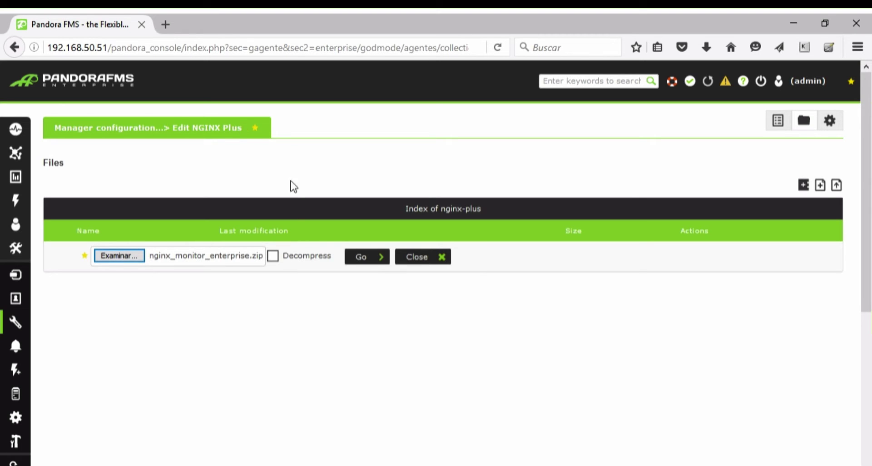
pyautogui.click(273, 256)
pyautogui.click(359, 258)
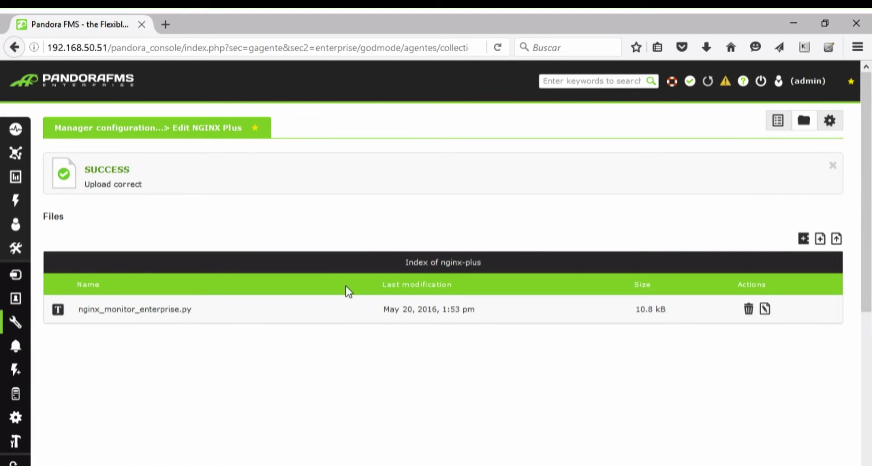
# Step: Recreate the NGINX Plus collection's file from its configuration page and accept the confirmation
pyautogui.click(831, 122)
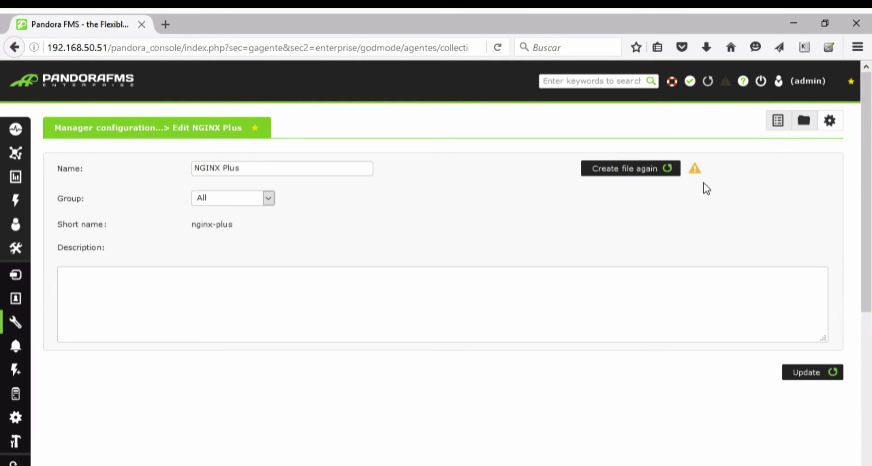
pyautogui.click(639, 170)
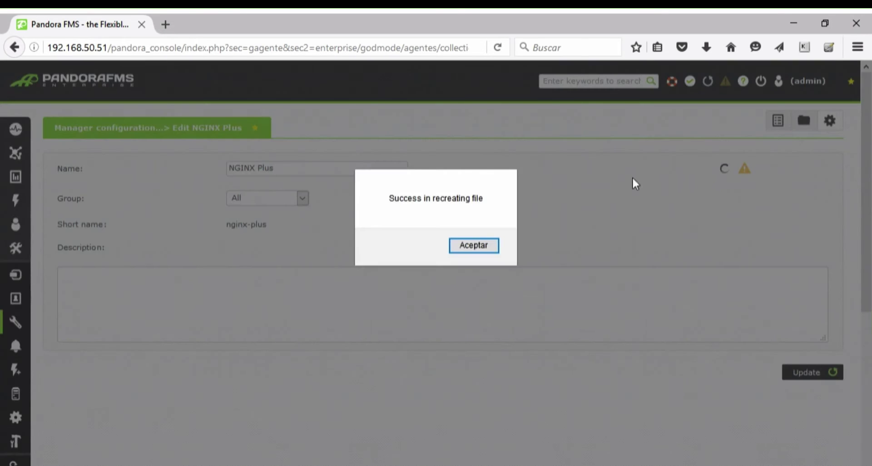
pyautogui.click(462, 247)
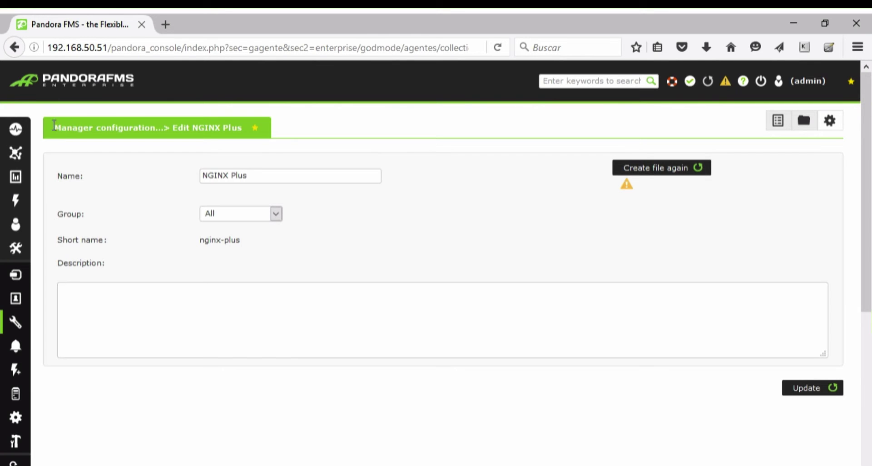
# Step: Open the Pandora FMS agent's setup from the agent detail view and add the NGINX Plus collection to it
pyautogui.moveTo(25, 131)
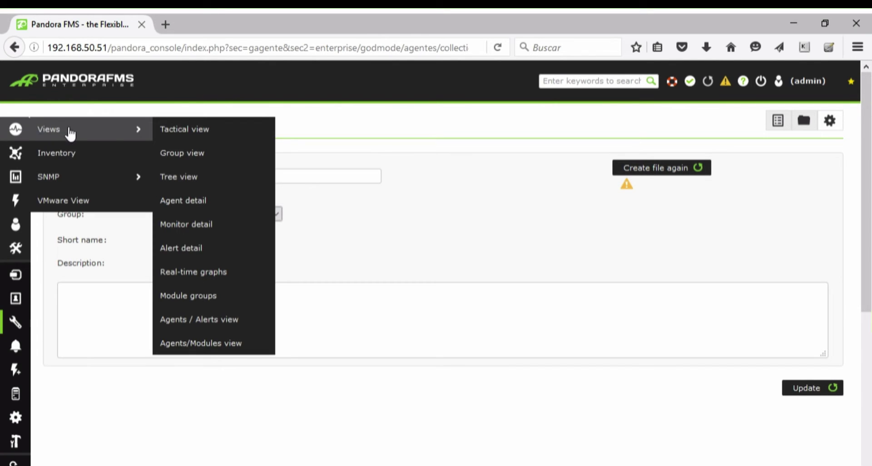
pyautogui.click(217, 201)
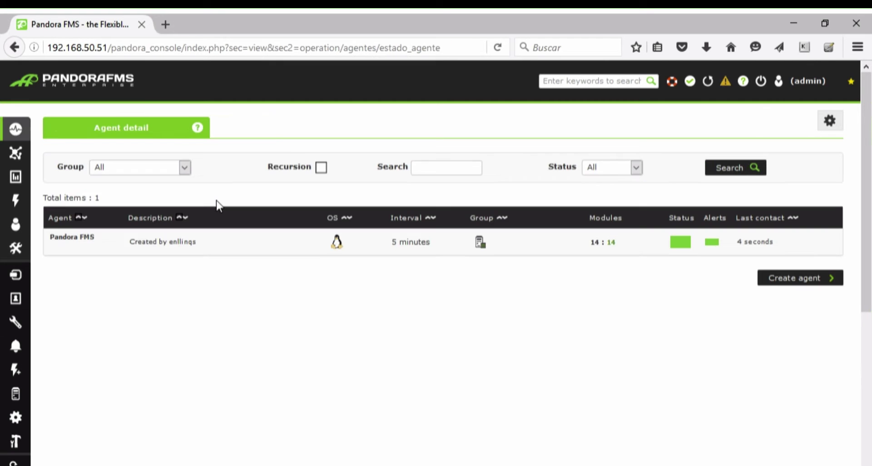
pyautogui.moveTo(86, 242)
pyautogui.click(85, 247)
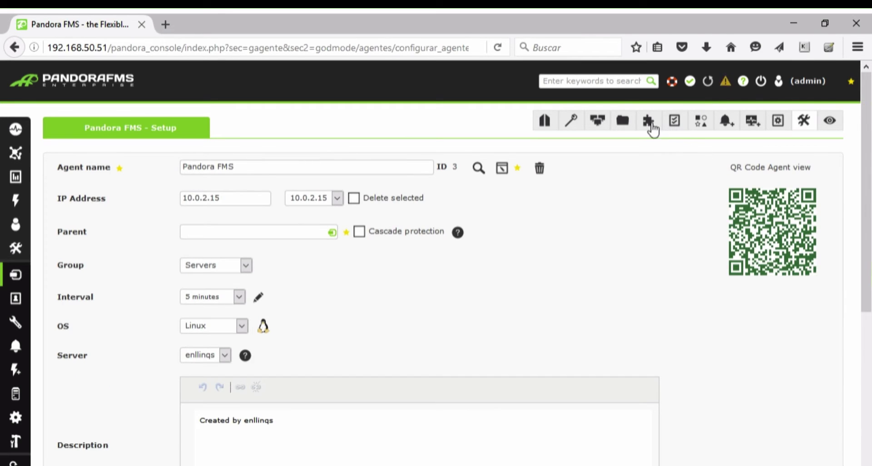
pyautogui.click(625, 124)
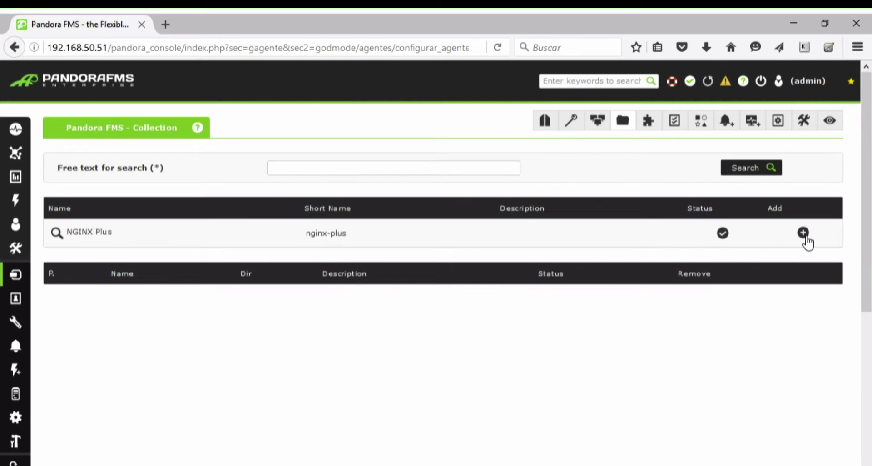
pyautogui.click(804, 235)
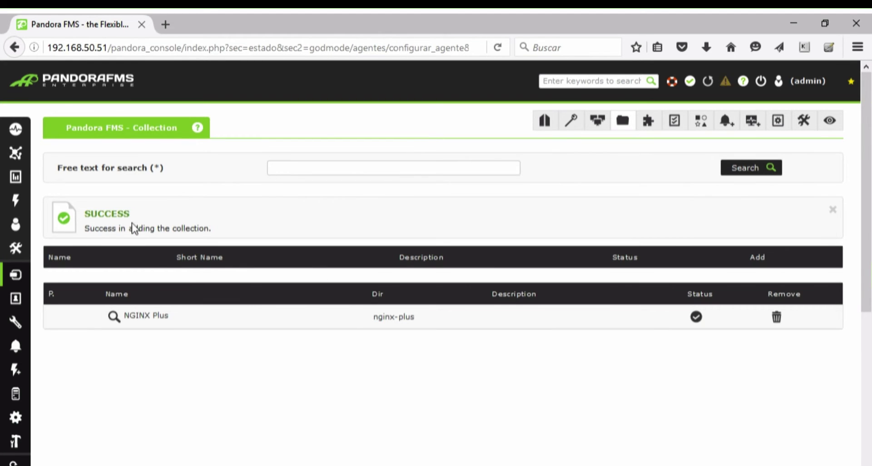
# Step: Add the agent plug-in "/etc/pandora/collections/nginx-plus/nginx_monitor_enterprise.py demo.nginx.com" to the Pandora FMS agent
pyautogui.click(648, 129)
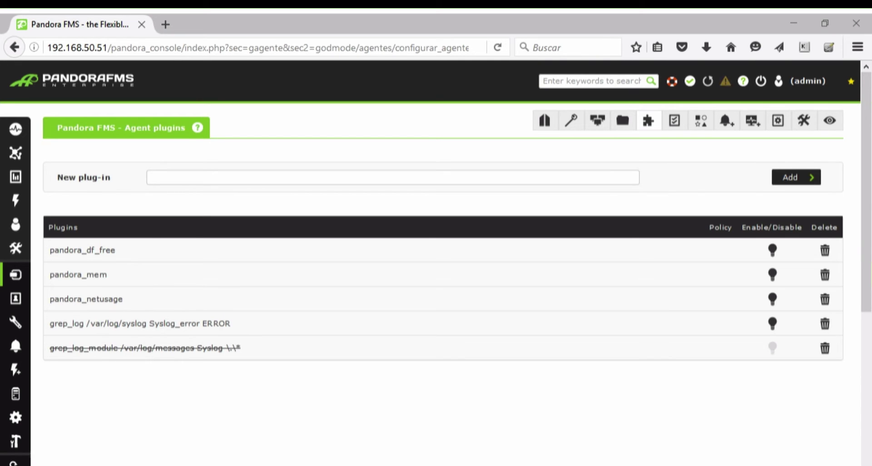
pyautogui.click(173, 178)
pyautogui.write('/etc/pandora/collections/nginx-plus/nginx_monitor_enterprise.py demo.nginx.com')
pyautogui.click(172, 177)
pyautogui.press('BackSpace')
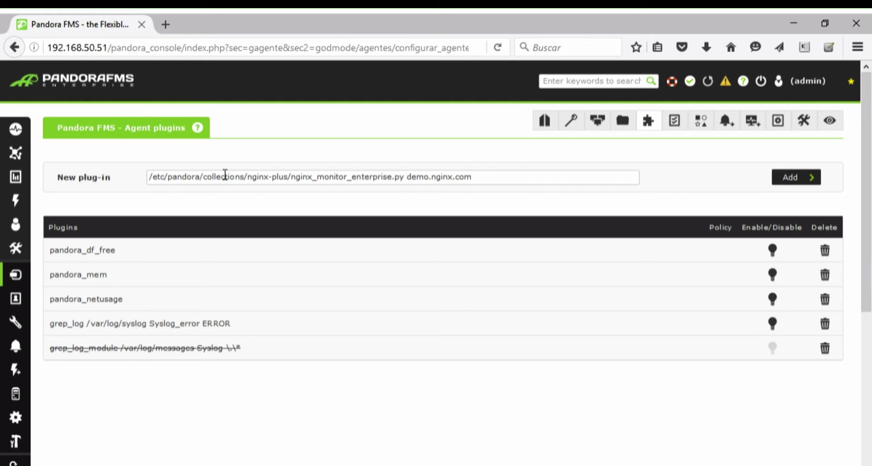
pyautogui.moveTo(248, 177); pyautogui.dragTo(143, 180)
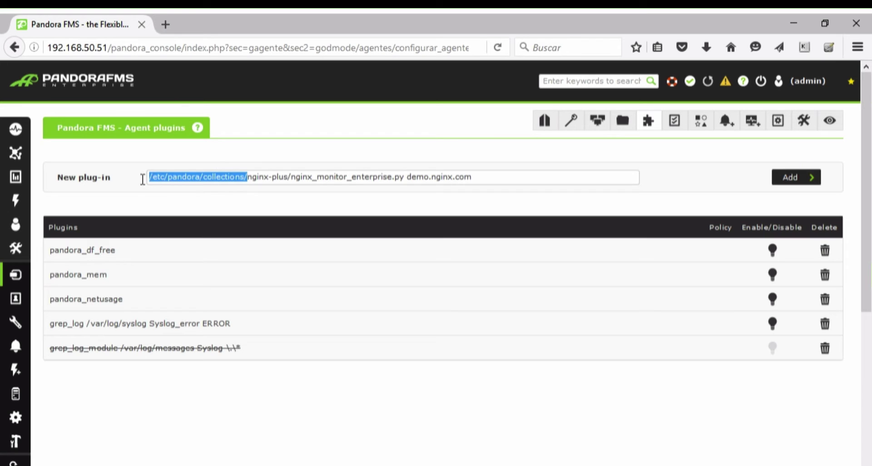
pyautogui.moveTo(248, 177); pyautogui.dragTo(287, 176)
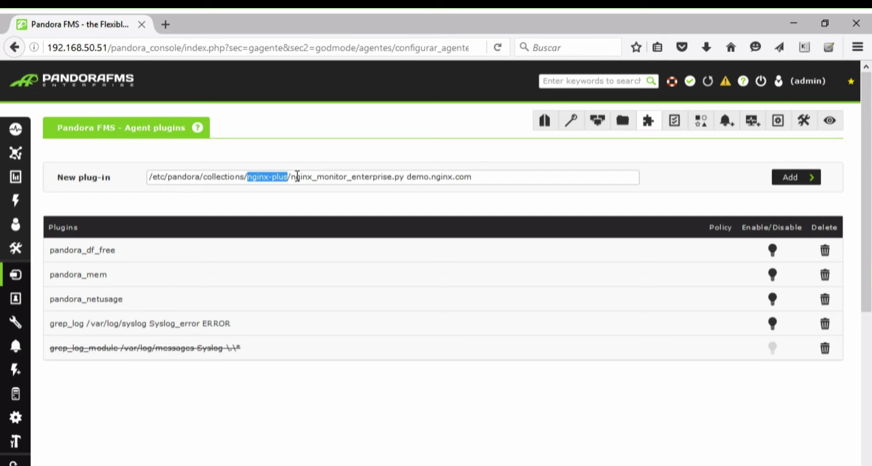
pyautogui.moveTo(291, 178); pyautogui.dragTo(485, 177)
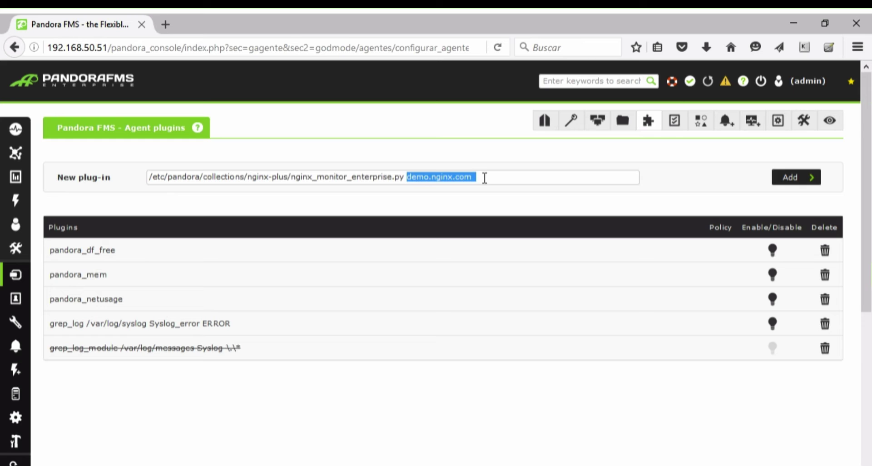
pyautogui.click(485, 178)
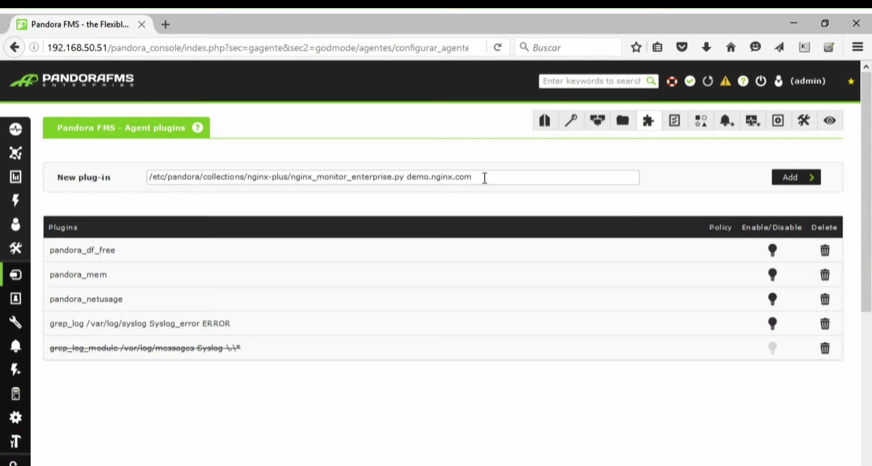
pyautogui.moveTo(407, 177); pyautogui.dragTo(473, 181)
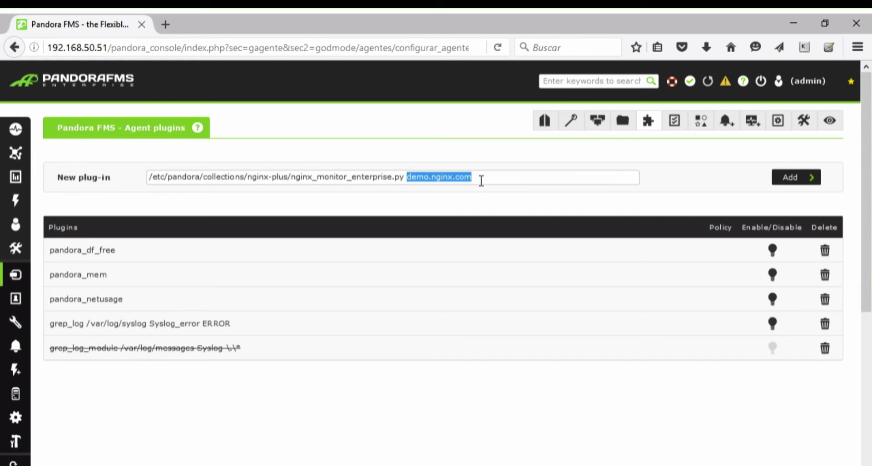
pyautogui.click(481, 180)
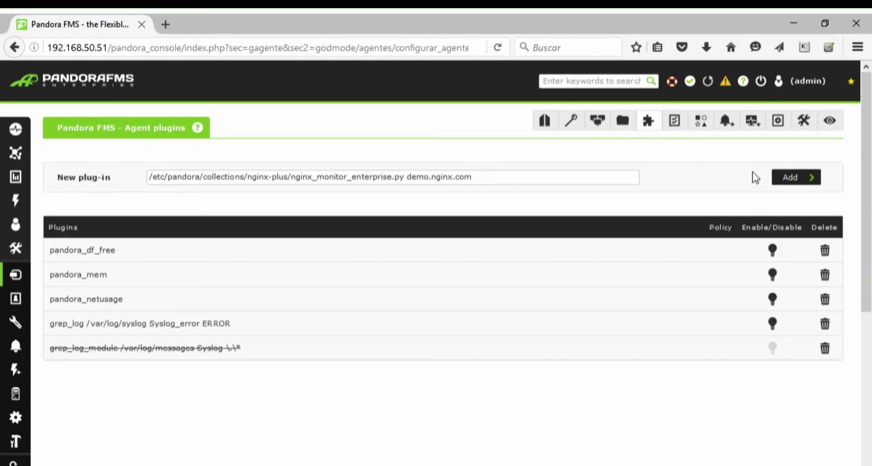
pyautogui.click(784, 181)
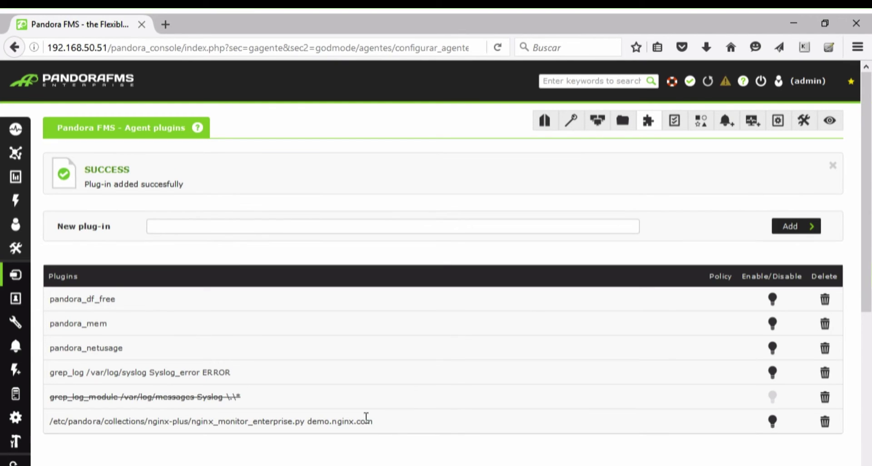
# Step: Examine the Pandora FMS agent's module list, covering the General, Networking, Application and Performance groups of NGINX modules
pyautogui.moveTo(49, 421); pyautogui.dragTo(375, 426)
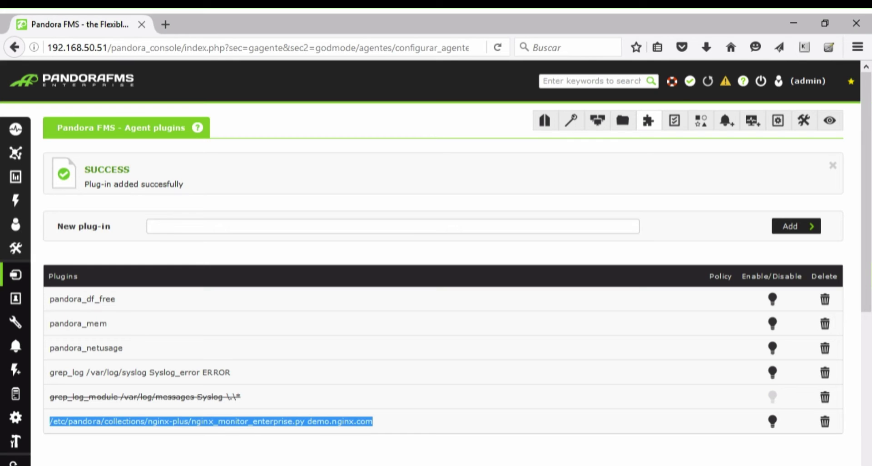
pyautogui.click(122, 464)
pyautogui.click(753, 124)
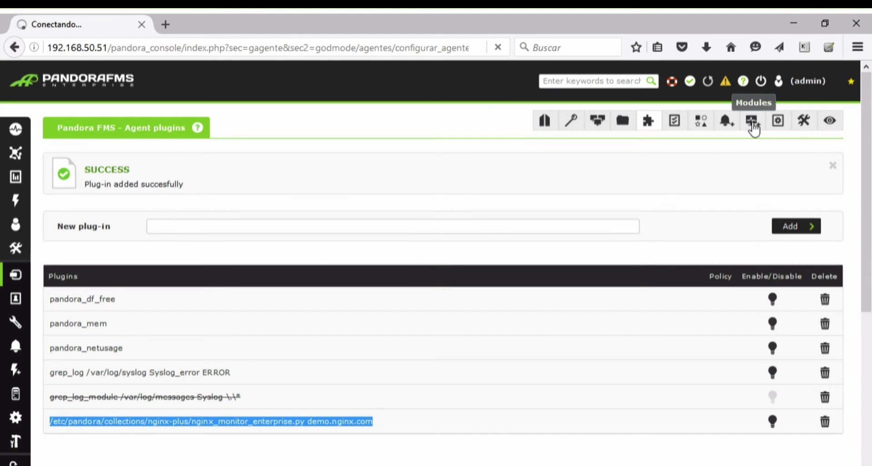
pyautogui.scroll(-8, 660, 234)
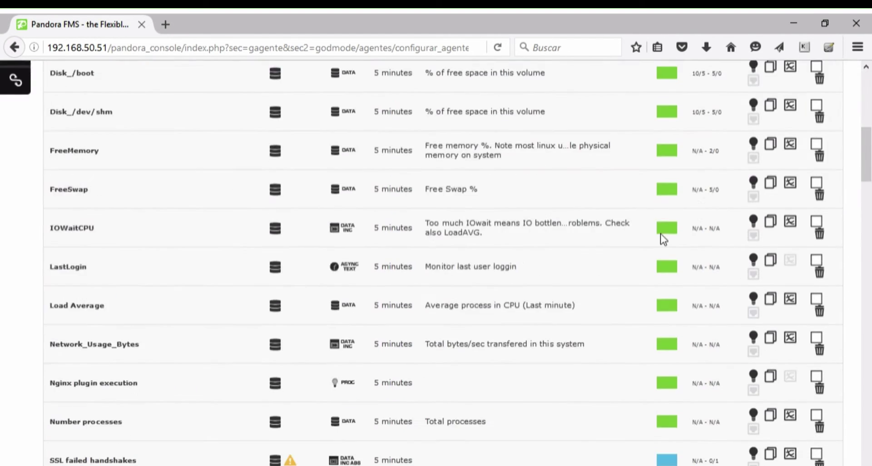
pyautogui.scroll(-7, 660, 234)
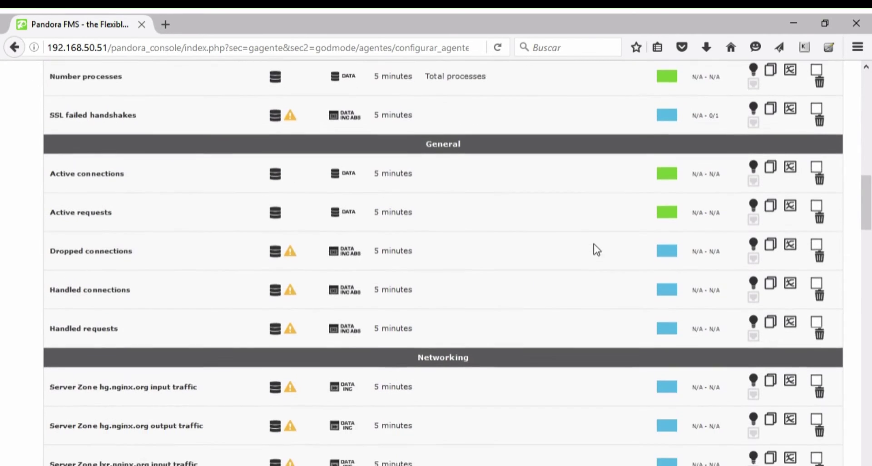
pyautogui.scroll(-1, 594, 246)
pyautogui.moveTo(666, 210)
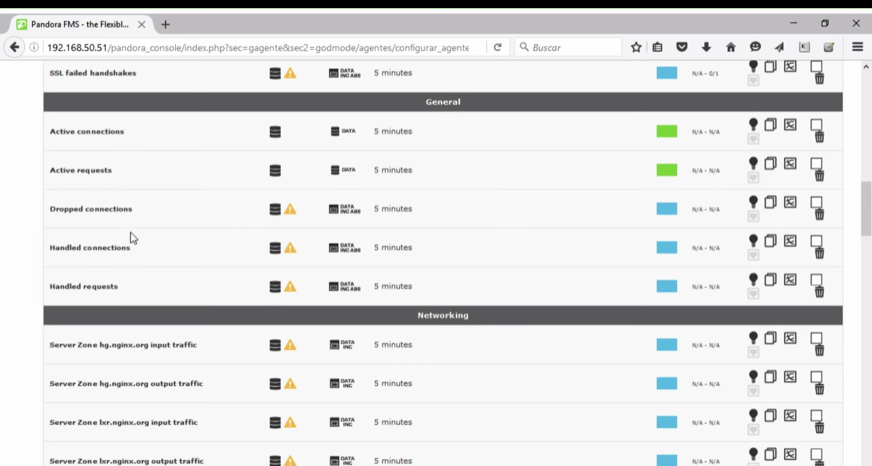
pyautogui.scroll(-5, 130, 233)
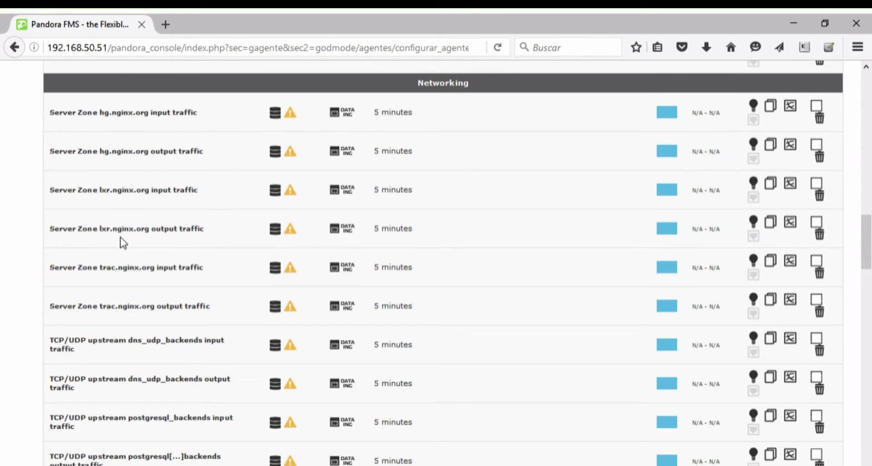
pyautogui.scroll(-5, 121, 261)
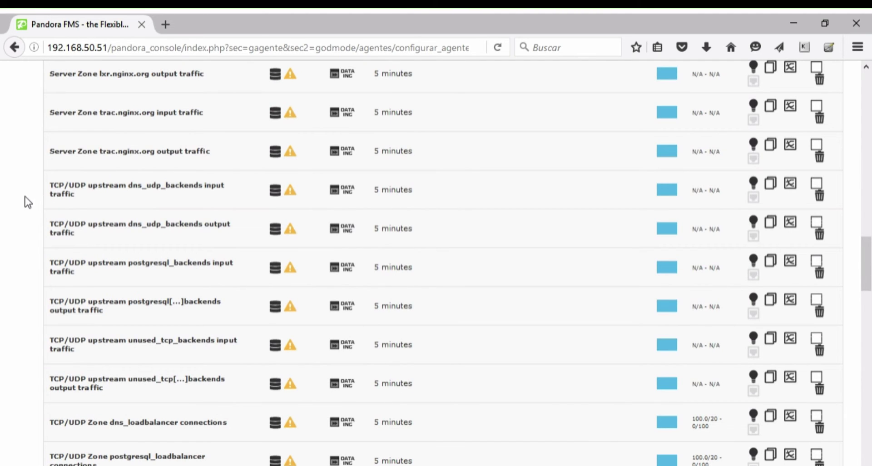
pyautogui.scroll(-10, 24, 196)
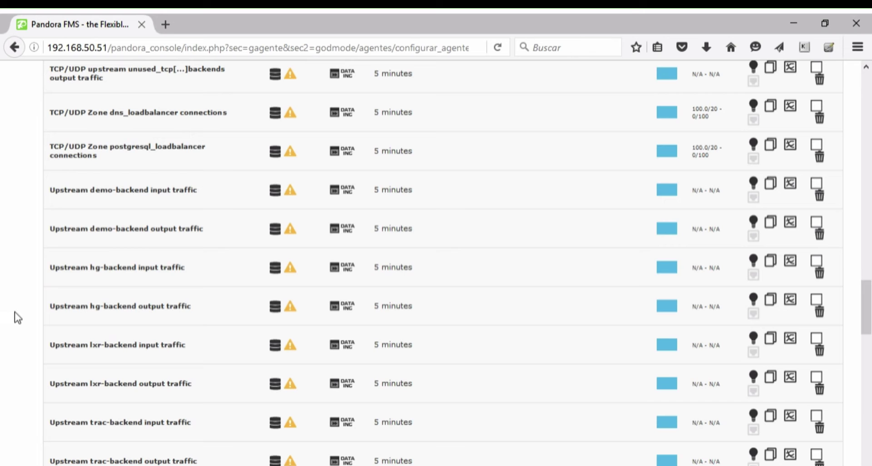
pyautogui.scroll(-5, 14, 313)
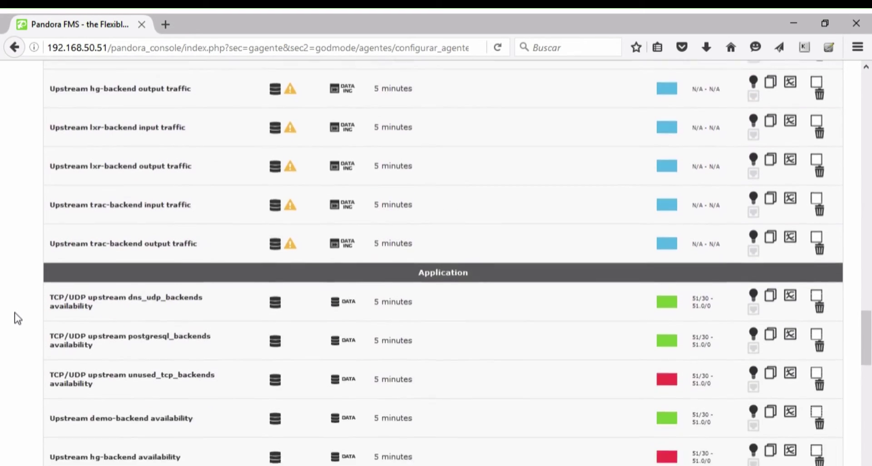
pyautogui.scroll(-2, 15, 313)
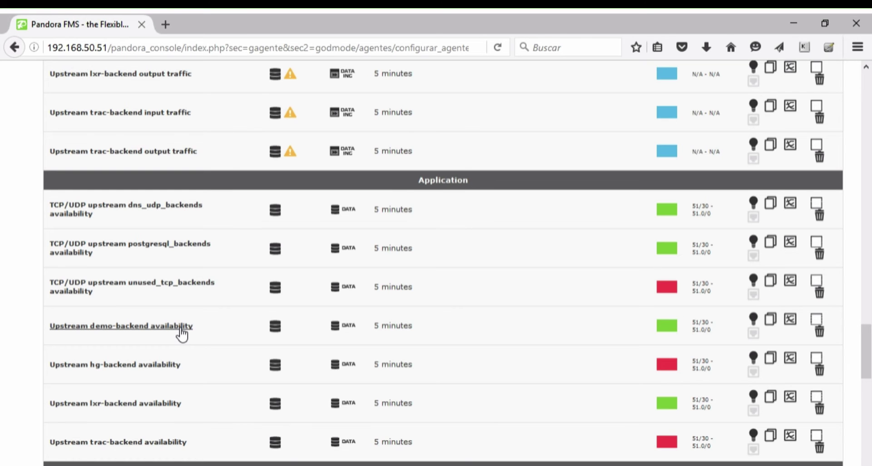
pyautogui.scroll(-8, 19, 326)
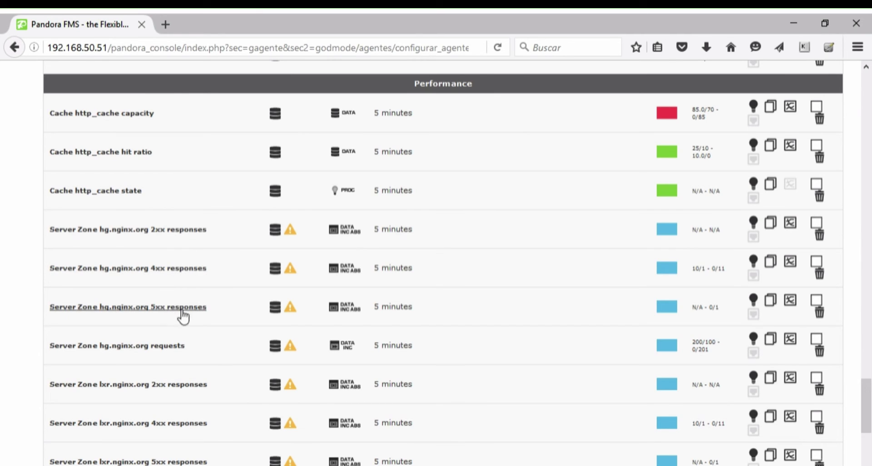
pyautogui.scroll(-5, 184, 265)
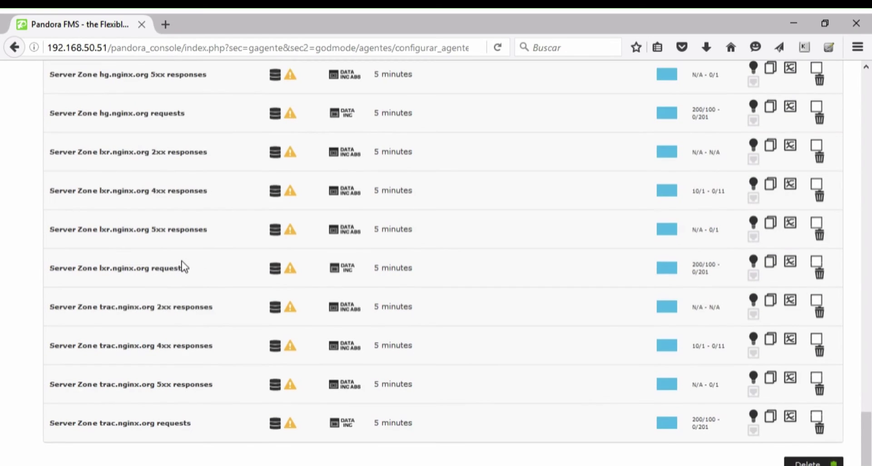
pyautogui.scroll(15, 183, 264)
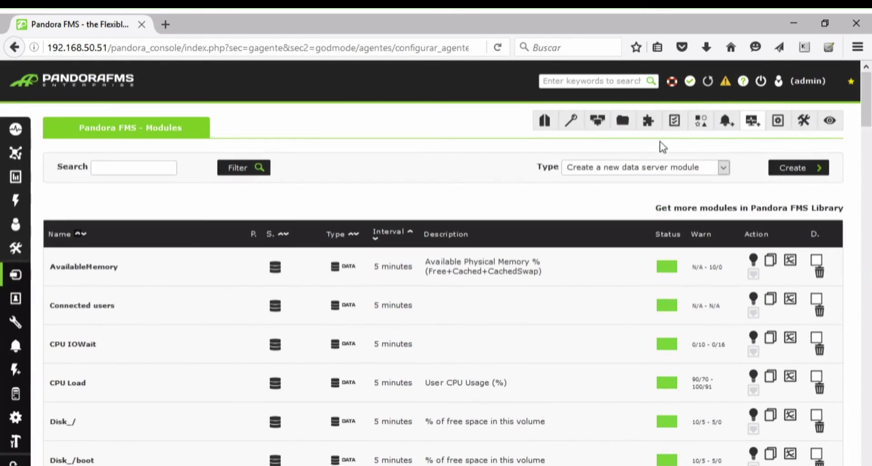
pyautogui.click(752, 121)
pyautogui.moveTo(867, 115)
pyautogui.mouseDown()
pyautogui.moveTo(869, 205)
pyautogui.moveTo(869, 111)
pyautogui.mouseUp()
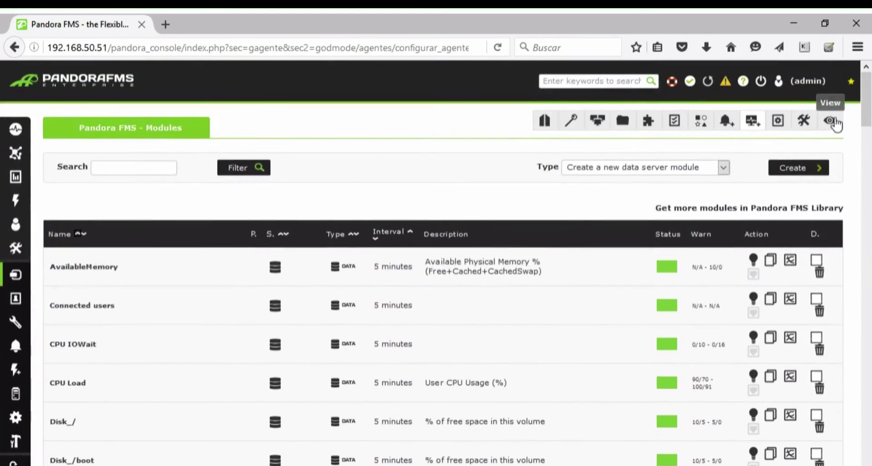
# Step: Open the Pandora FMS agent's detail view and examine its Application and Performance monitors, including upstream availability and HTTP cache
pyautogui.click(832, 121)
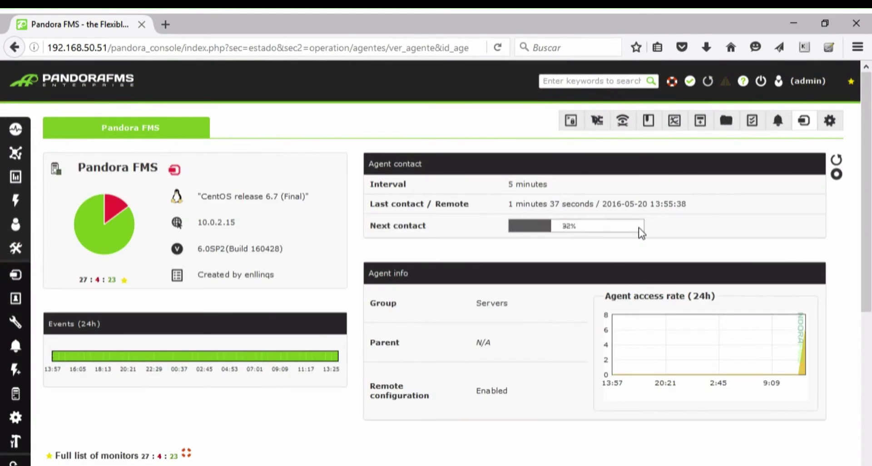
pyautogui.scroll(-5, 639, 227)
pyautogui.scroll(-15, 639, 227)
pyautogui.scroll(-6, 641, 232)
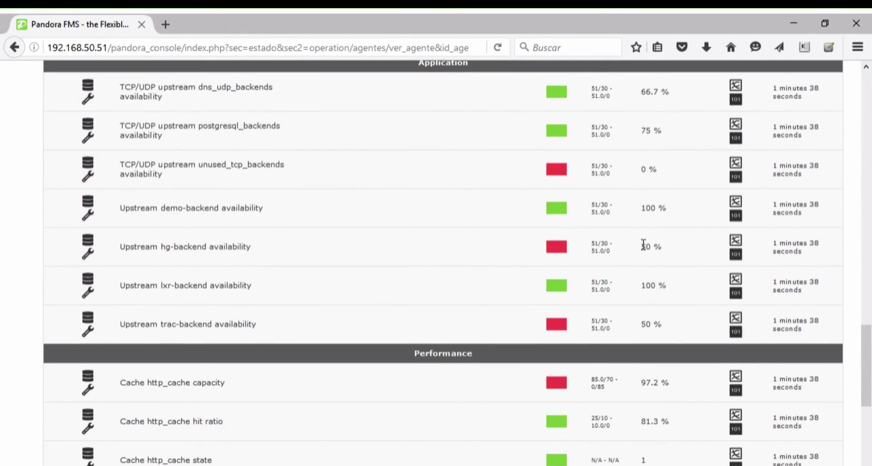
pyautogui.scroll(-3, 645, 247)
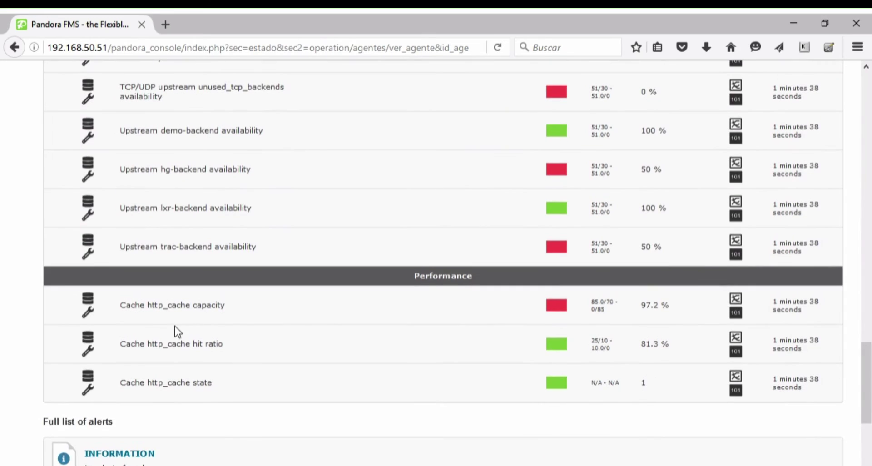
pyautogui.scroll(3, 181, 328)
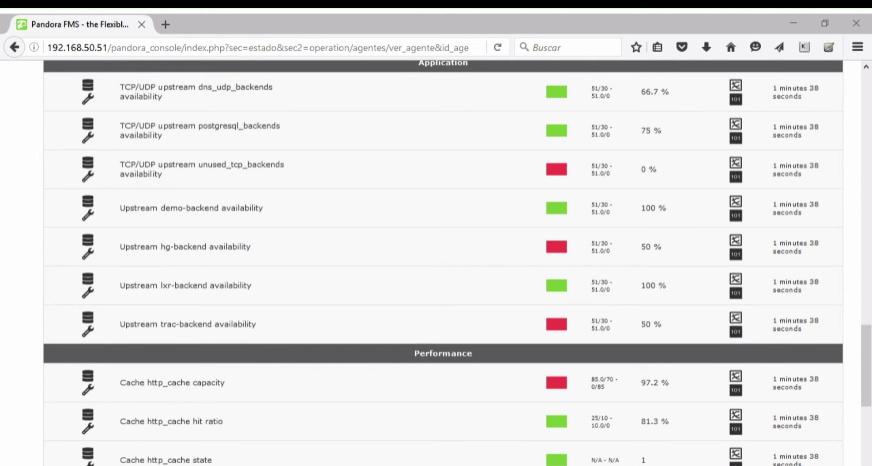
# Step: Refresh the agent's detail view and review the latest handled requests and server zone traffic values
pyautogui.click(369, 357)
pyautogui.press('F5')
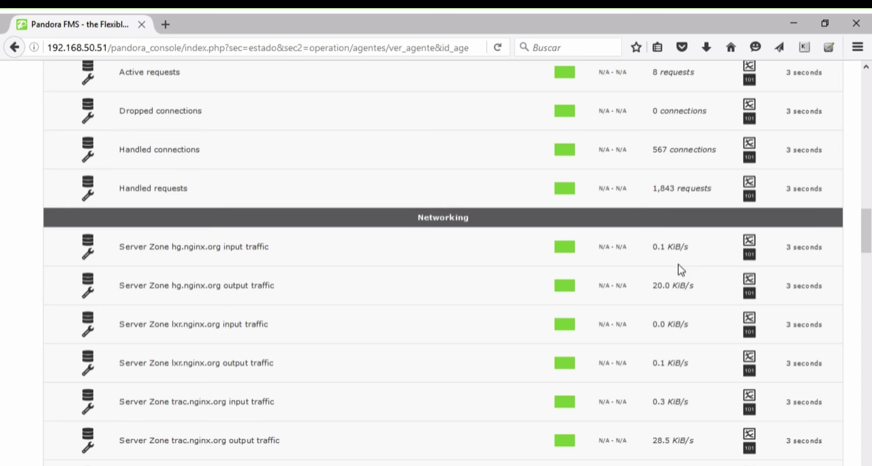
pyautogui.moveTo(675, 286); pyautogui.dragTo(695, 290)
pyautogui.moveTo(658, 191); pyautogui.dragTo(696, 191)
pyautogui.press('Home')
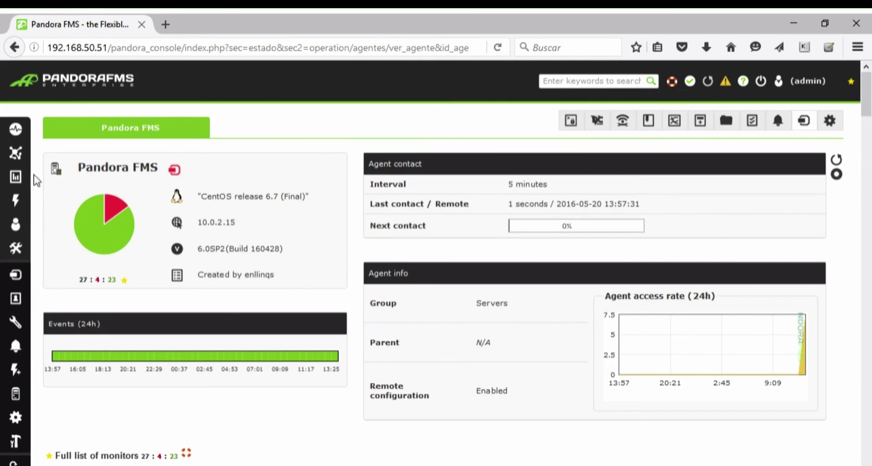
# Step: Open the main dashboard and create a new private dashboard named NGINX Plus
pyautogui.moveTo(21, 181)
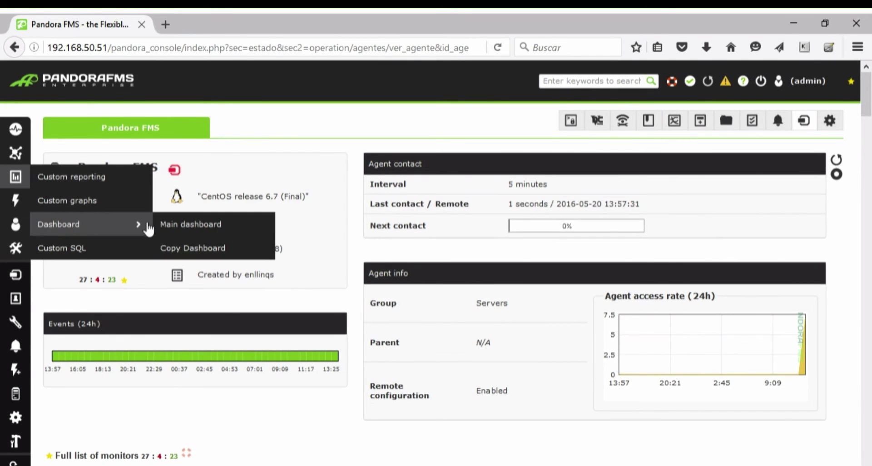
pyautogui.click(159, 224)
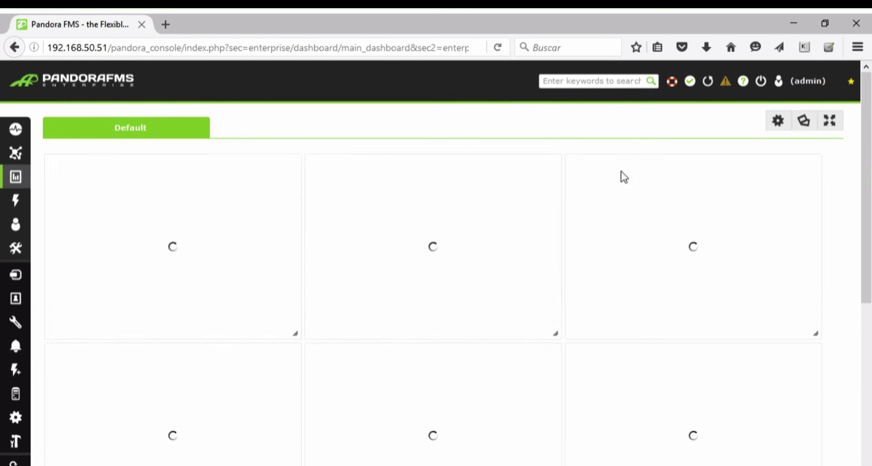
pyautogui.click(777, 122)
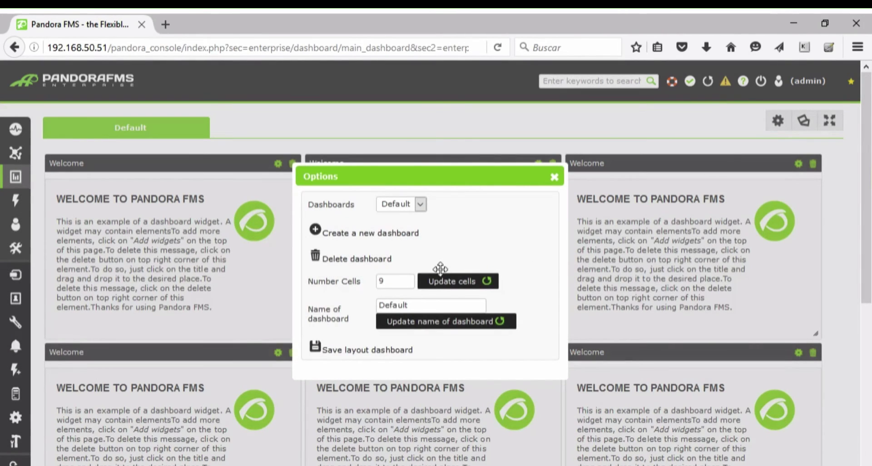
pyautogui.click(394, 237)
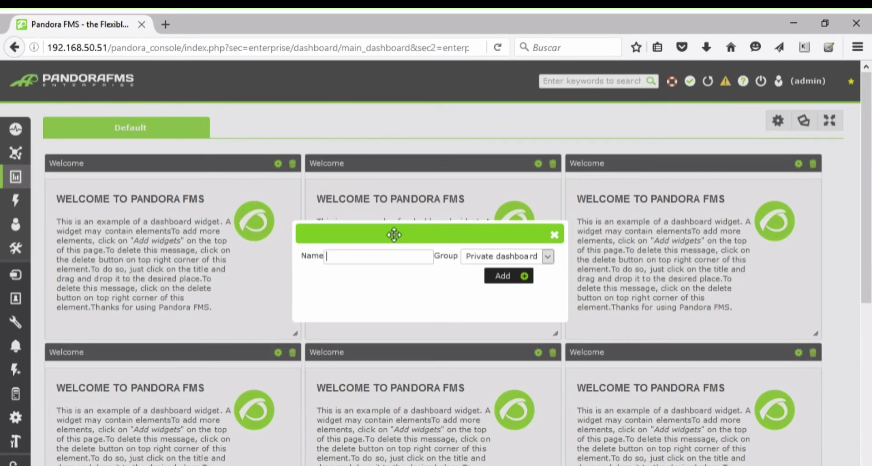
pyautogui.write('nginx')
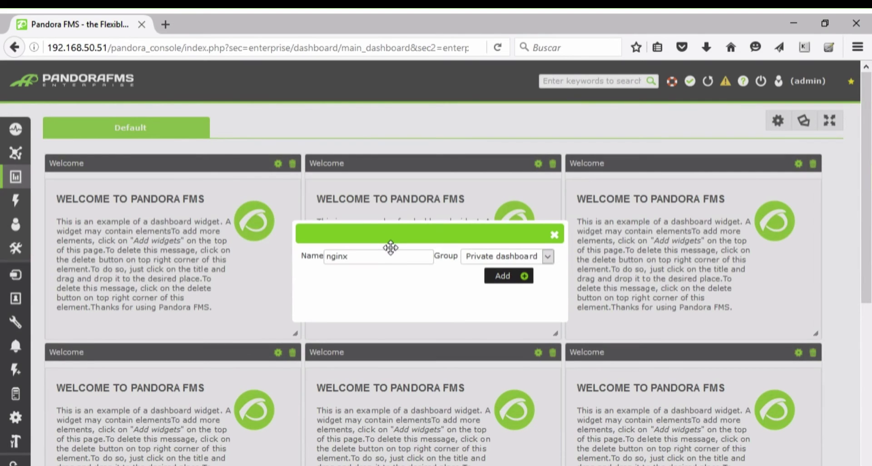
pyautogui.click(381, 276)
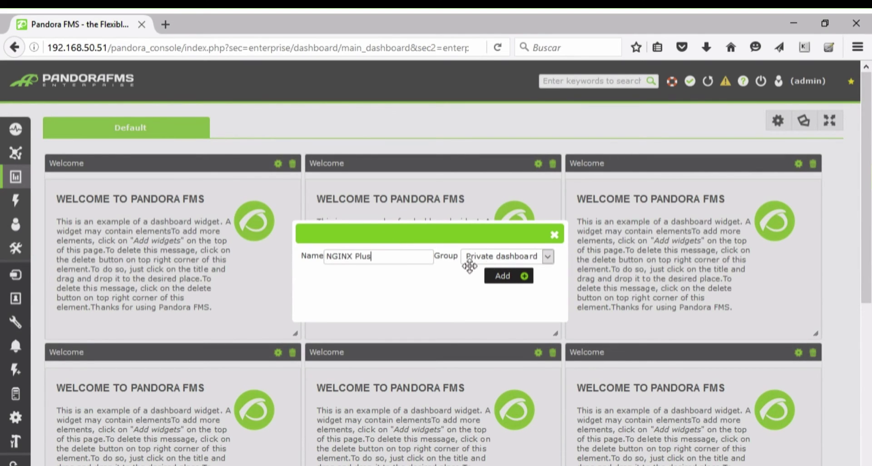
pyautogui.click(505, 277)
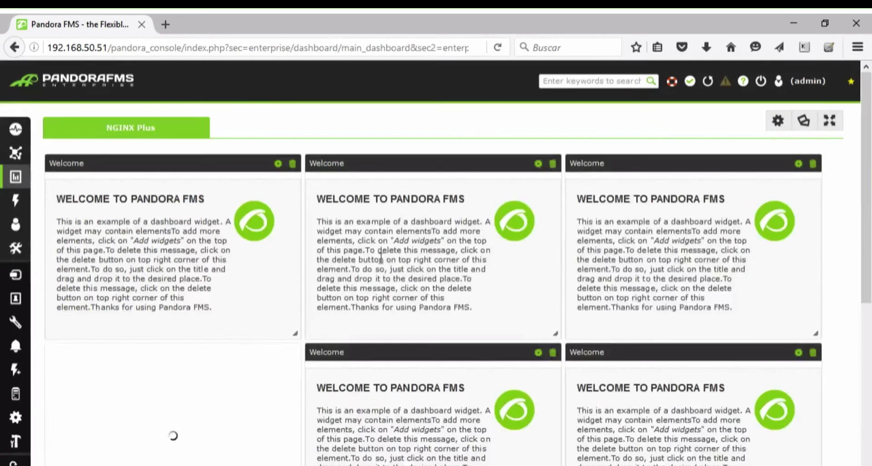
# Step: Delete the Welcome widgets from every cell of the NGINX Plus dashboard except the first one
pyautogui.click(778, 120)
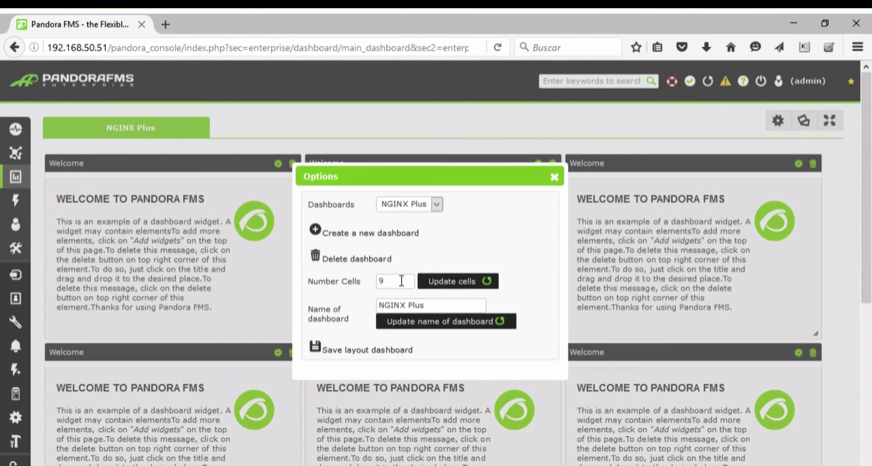
pyautogui.press('Escape')
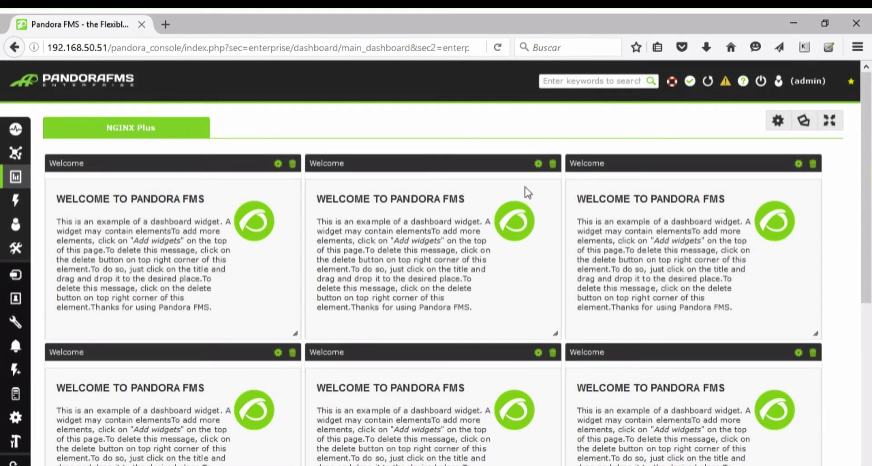
pyautogui.click(552, 163)
pyautogui.click(814, 164)
pyautogui.click(814, 353)
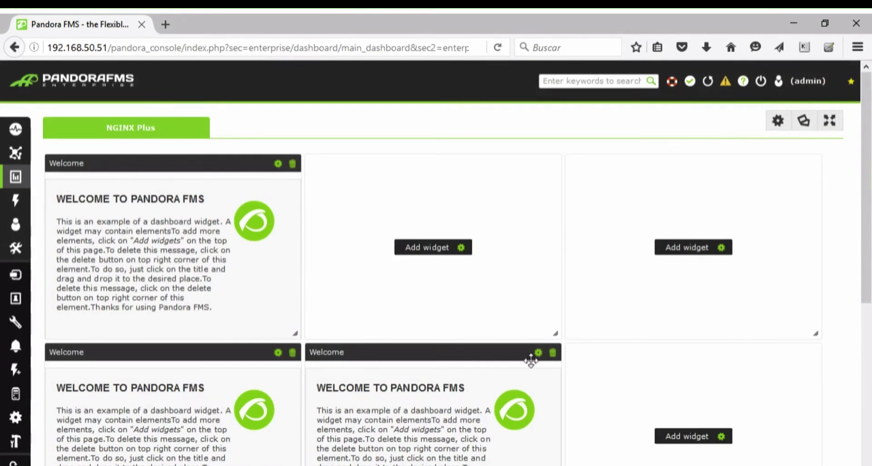
pyautogui.click(552, 353)
pyautogui.click(293, 353)
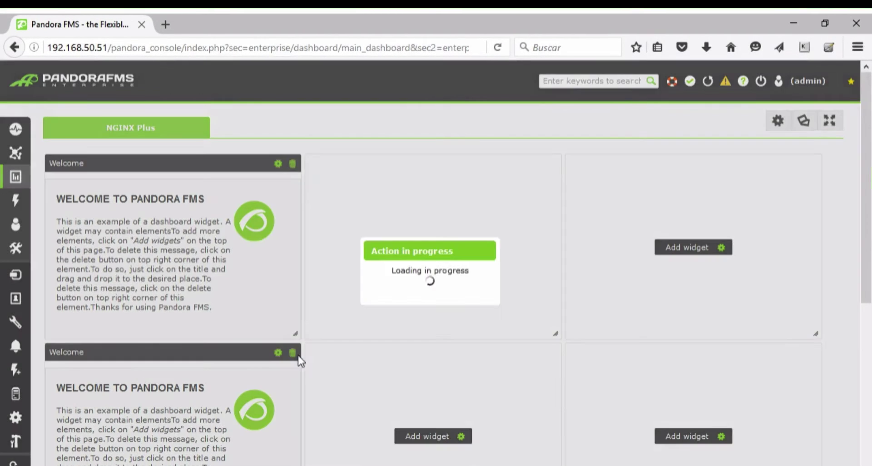
pyautogui.scroll(-5, 288, 328)
pyautogui.click(293, 264)
pyautogui.scroll(-5, 538, 259)
pyautogui.click(552, 264)
pyautogui.scroll(-5, 765, 362)
pyautogui.click(814, 264)
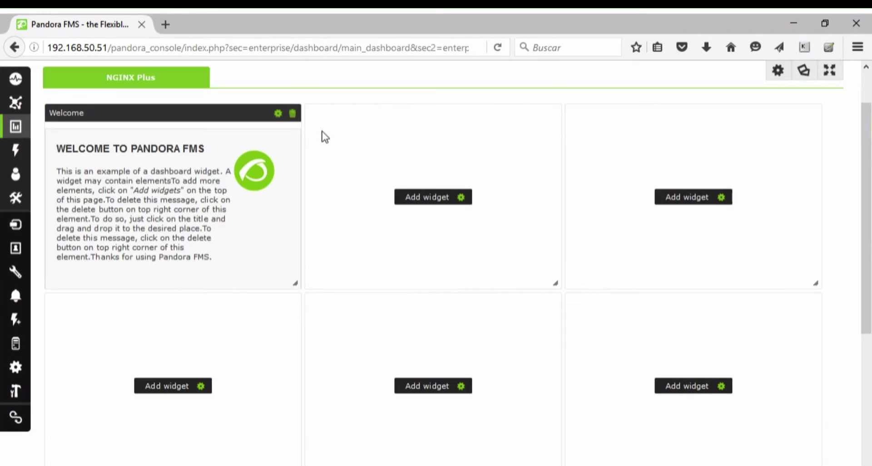
# Step: Set the NGINX Plus dashboard's number of cells to 1 and update the layout
pyautogui.scroll(1, 771, 162)
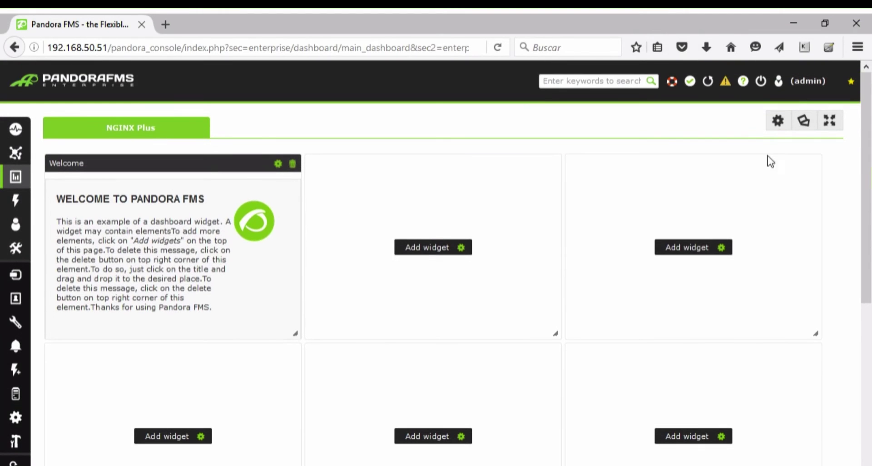
pyautogui.click(779, 122)
pyautogui.moveTo(387, 282); pyautogui.dragTo(308, 277)
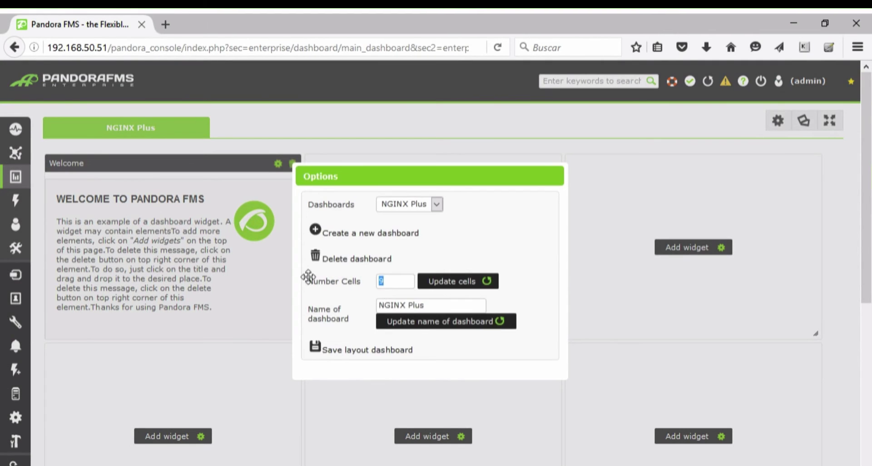
pyautogui.write('1')
pyautogui.click(462, 285)
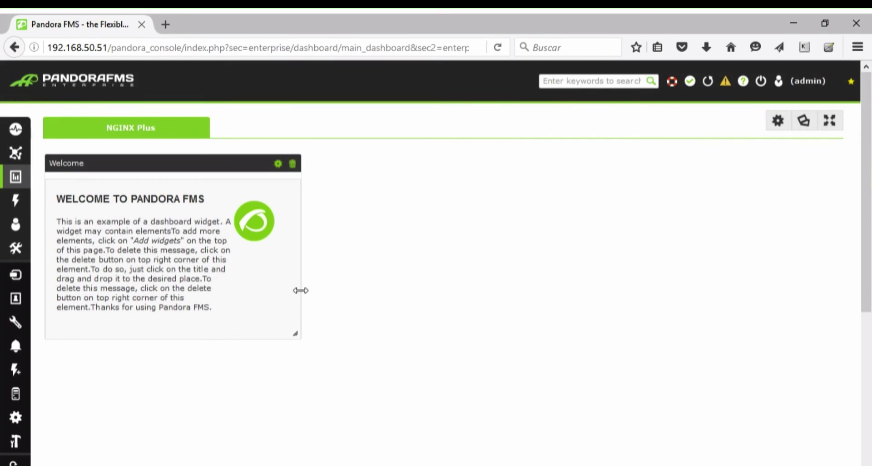
# Step: Replace the remaining Welcome widget with one that shows URL content
pyautogui.click(293, 163)
pyautogui.click(190, 248)
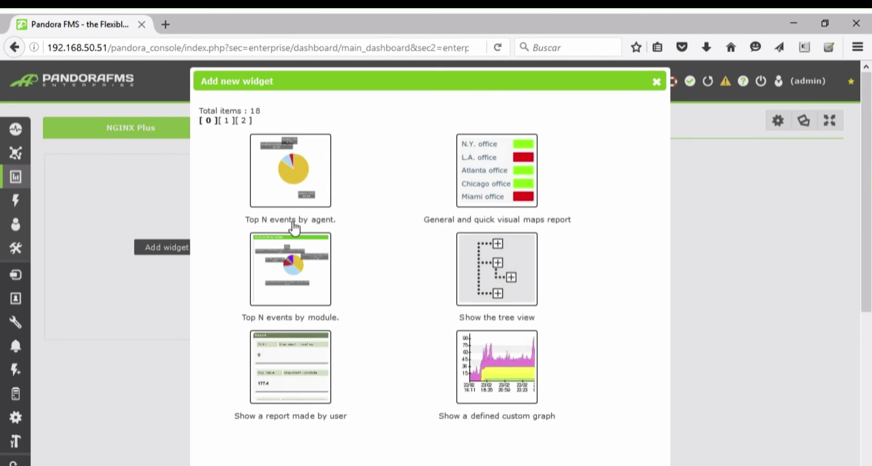
pyautogui.click(227, 121)
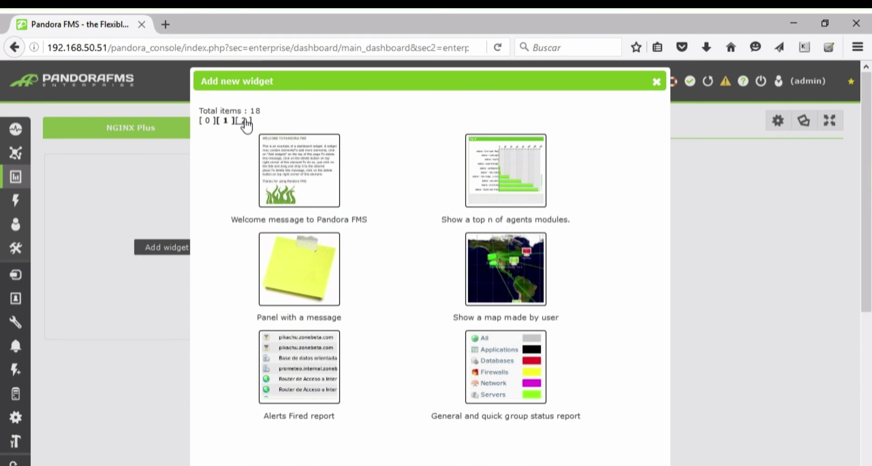
pyautogui.click(209, 121)
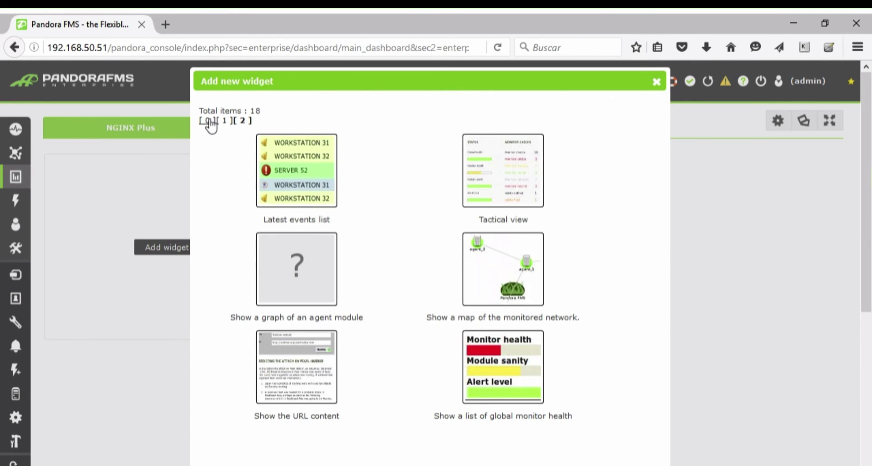
pyautogui.click(298, 356)
pyautogui.click(278, 163)
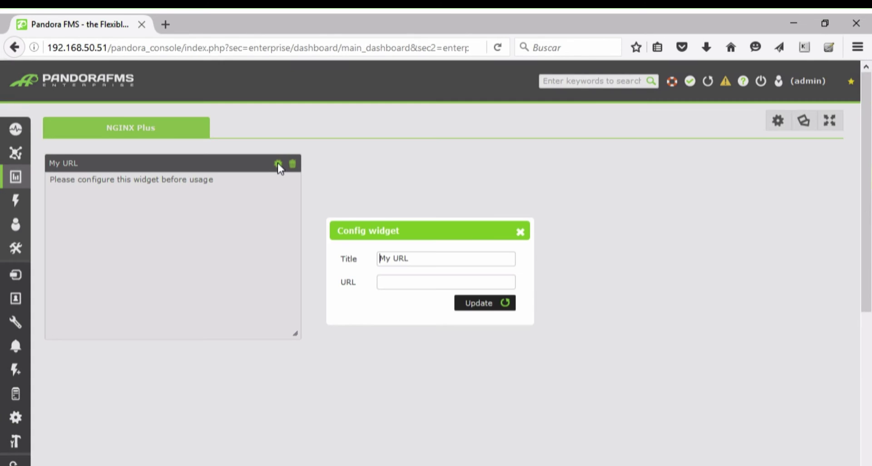
pyautogui.click(437, 280)
pyautogui.write('http://demo.nginx.com/status.html')
pyautogui.click(470, 303)
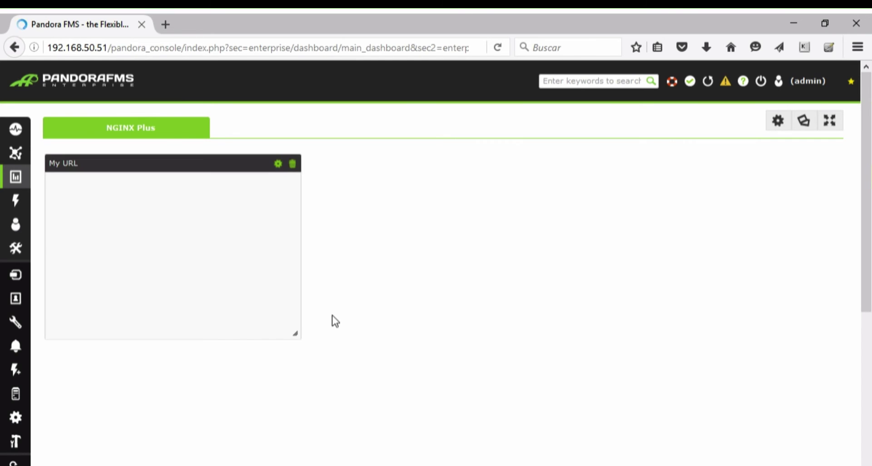
# Step: Enlarge the My URL widget to the dashboard's full width and extend its height to show more of the NGINX status page
pyautogui.moveTo(295, 333); pyautogui.dragTo(853, 460)
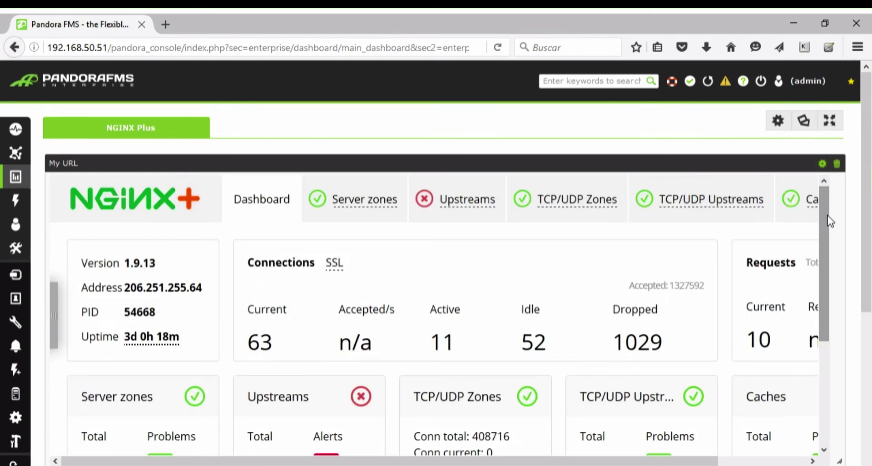
pyautogui.scroll(-3, 861, 245)
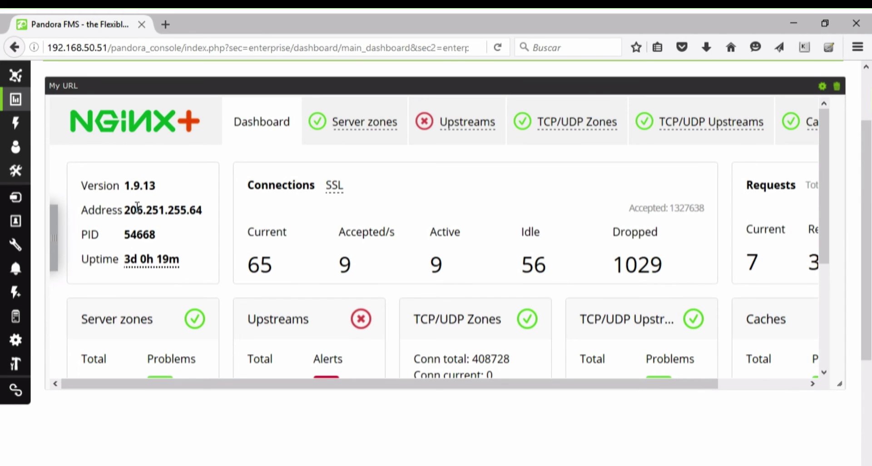
pyautogui.scroll(-3, 136, 207)
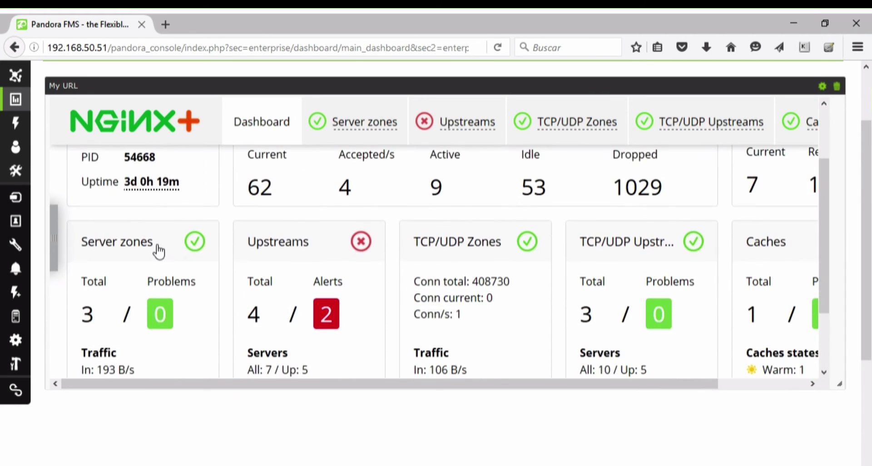
pyautogui.moveTo(841, 385); pyautogui.dragTo(854, 464)
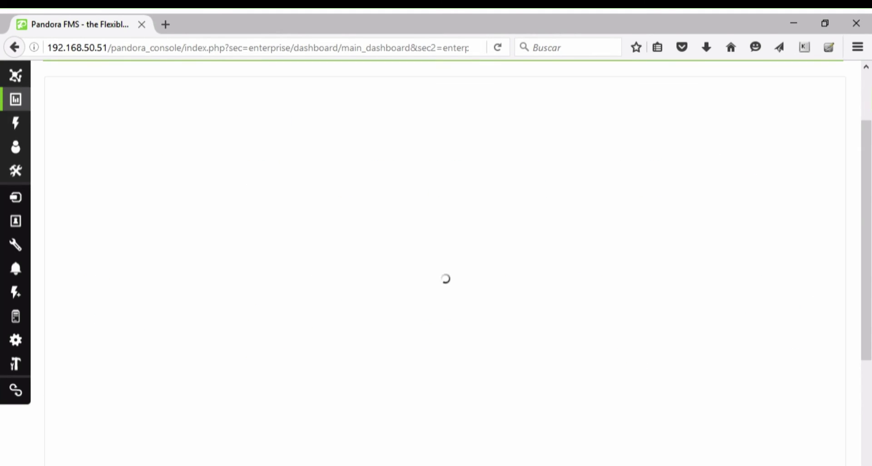
pyautogui.scroll(3, 671, 302)
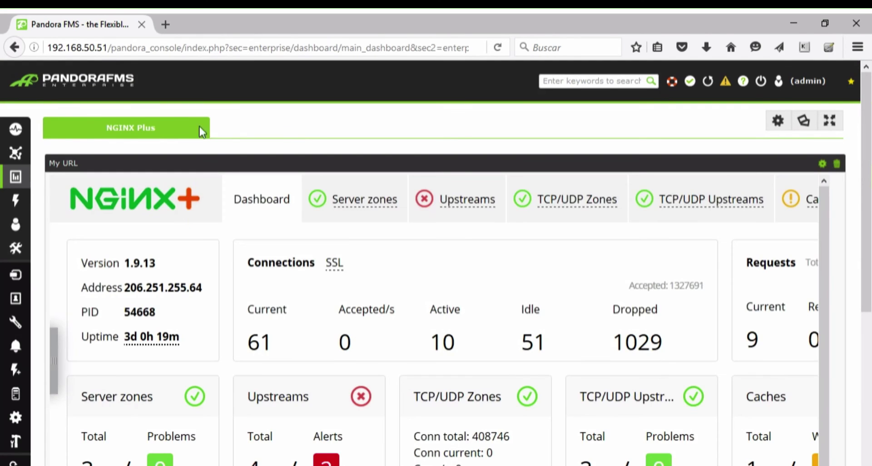
# Step: Start a new service in the monitoring services section and name it NGINX Plus
pyautogui.moveTo(27, 182)
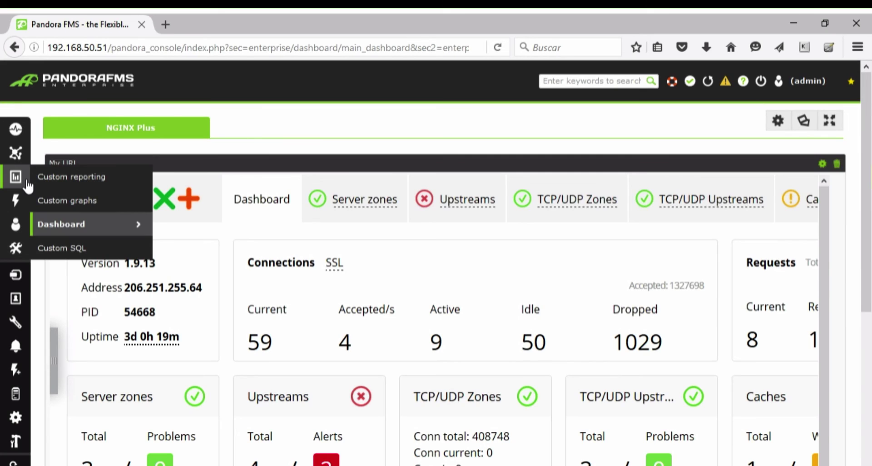
pyautogui.moveTo(15, 153)
pyautogui.click(67, 195)
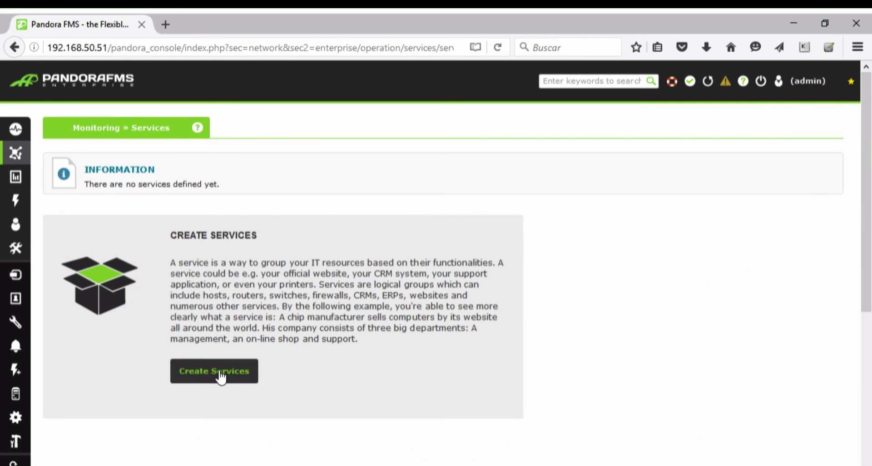
pyautogui.click(220, 375)
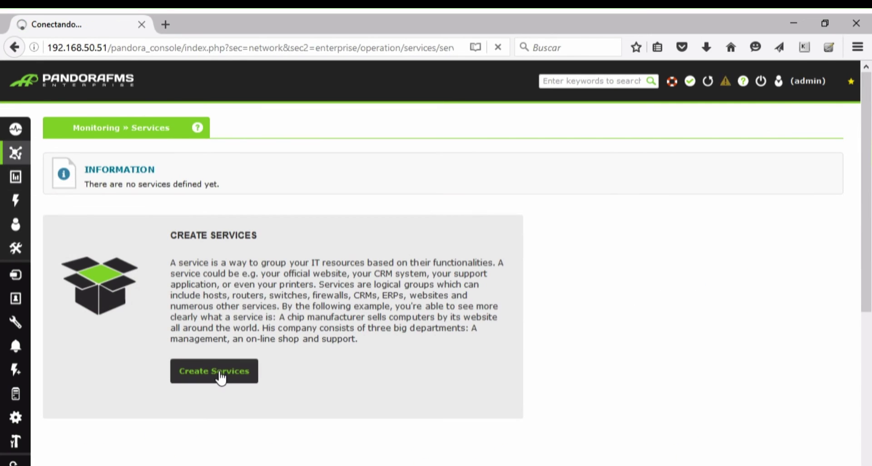
pyautogui.write('NGINX Plus')
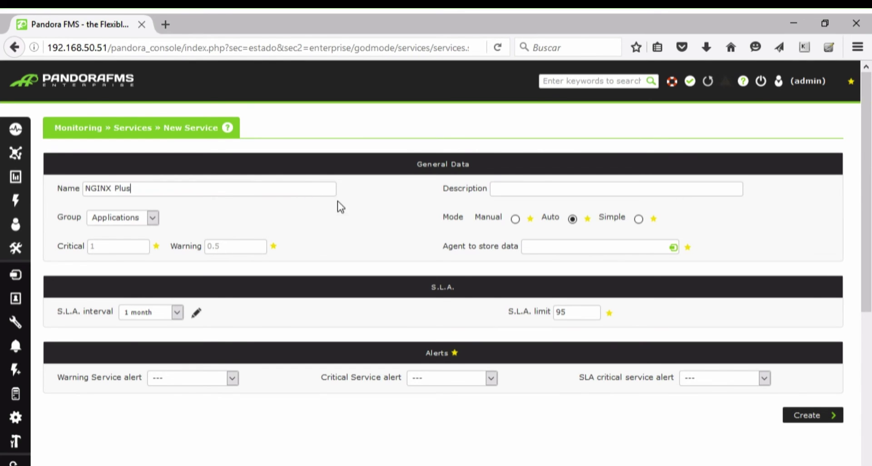
# Step: Set the service to manual mode with critical 100 and warning 50, and store its data in the Pandora FMS agent
pyautogui.click(514, 219)
pyautogui.click(100, 247)
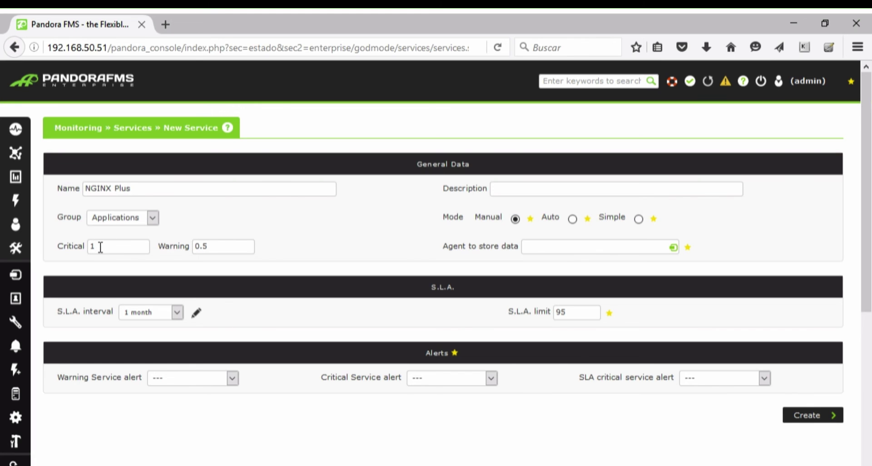
pyautogui.write('00')
pyautogui.press('Tab')
pyautogui.write('50')
pyautogui.click(548, 247)
pyautogui.write('pando')
pyautogui.click(565, 263)
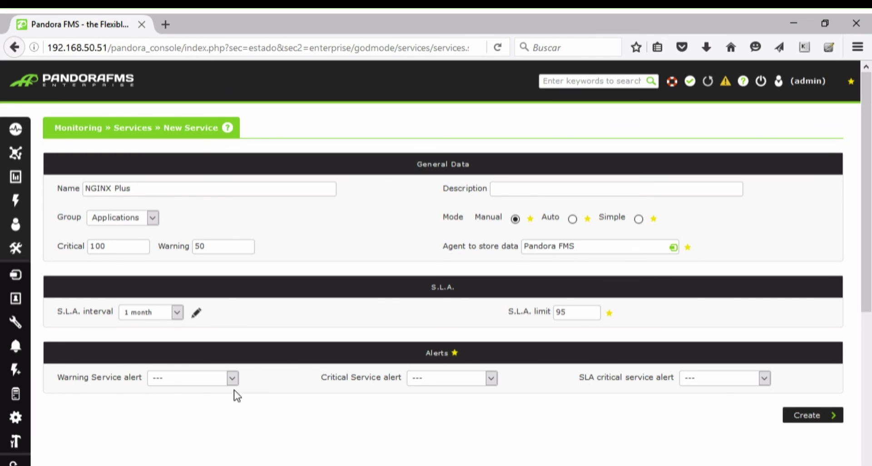
# Step: Assign Warning condition to the warning service alert and Critical condition to both the critical service and SLA critical service alerts
pyautogui.click(192, 378)
pyautogui.press('Down')
pyautogui.click(437, 379)
pyautogui.press('Down')
pyautogui.click(748, 381)
pyautogui.press('Down')
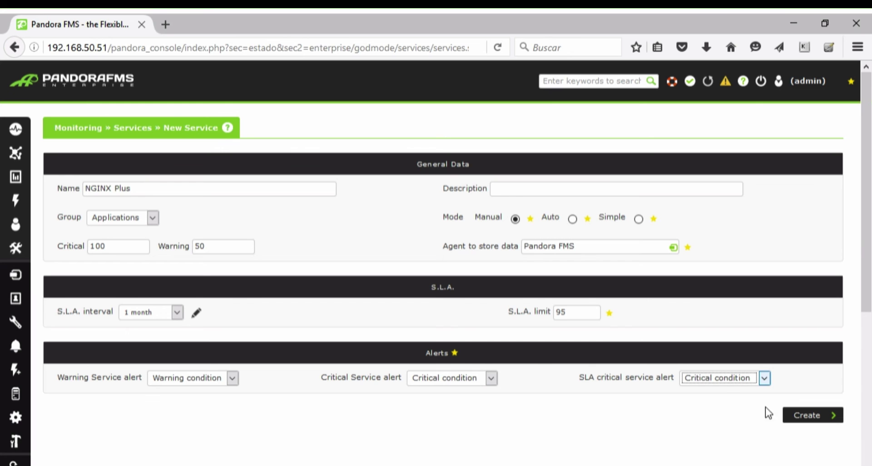
# Step: Give the service the description "nginx plus" and create it
pyautogui.click(817, 423)
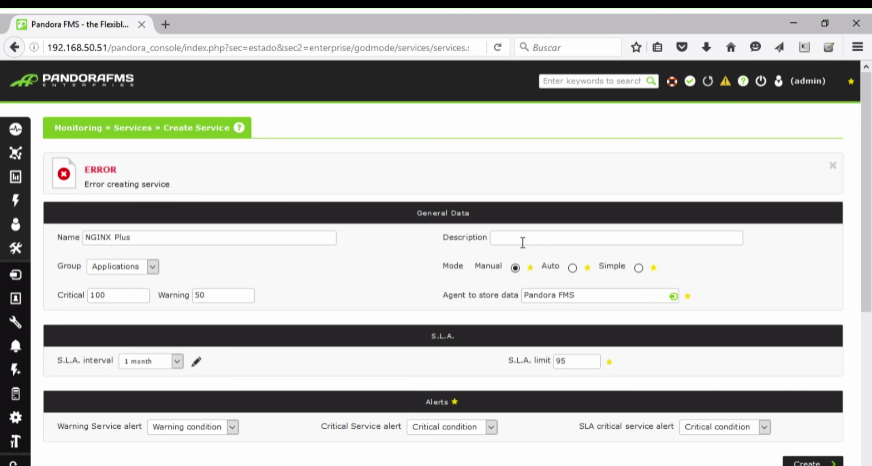
pyautogui.write('nginx plus')
pyautogui.click(813, 463)
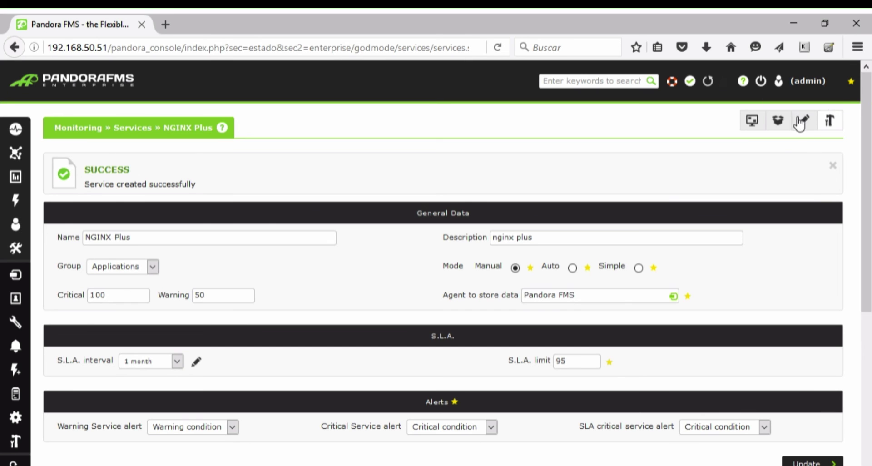
# Step: Begin a module element for the NGINX Plus service, choosing agent Pandora FMS and module Upstream demo-backend availability
pyautogui.click(803, 129)
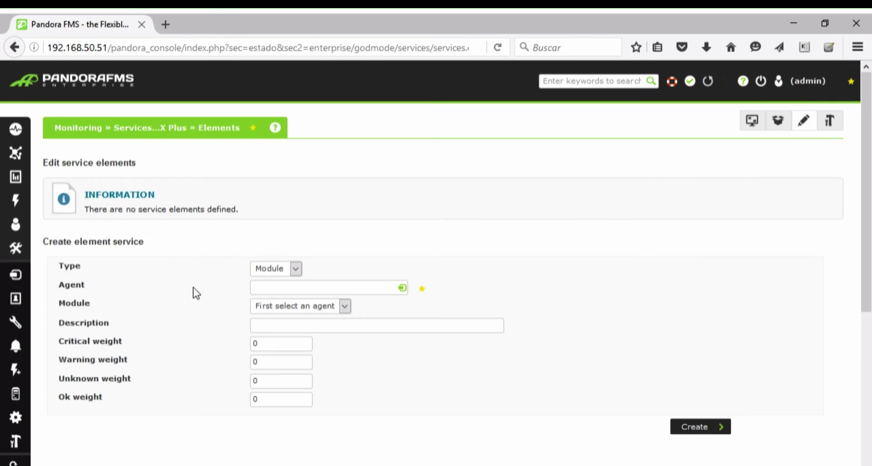
pyautogui.click(274, 287)
pyautogui.write('pandor')
pyautogui.click(285, 303)
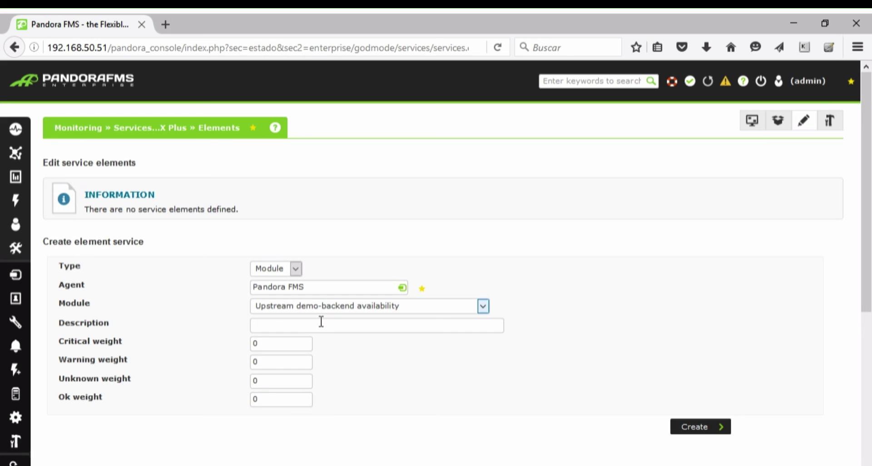
# Step: Set the element's critical weight to 100, warning weight to 50 and unknown weight to 100, and create it
pyautogui.doubleClick(298, 343)
pyautogui.write('100')
pyautogui.press('Tab')
pyautogui.write('50')
pyautogui.press('Tab')
pyautogui.write('100')
pyautogui.click(710, 428)
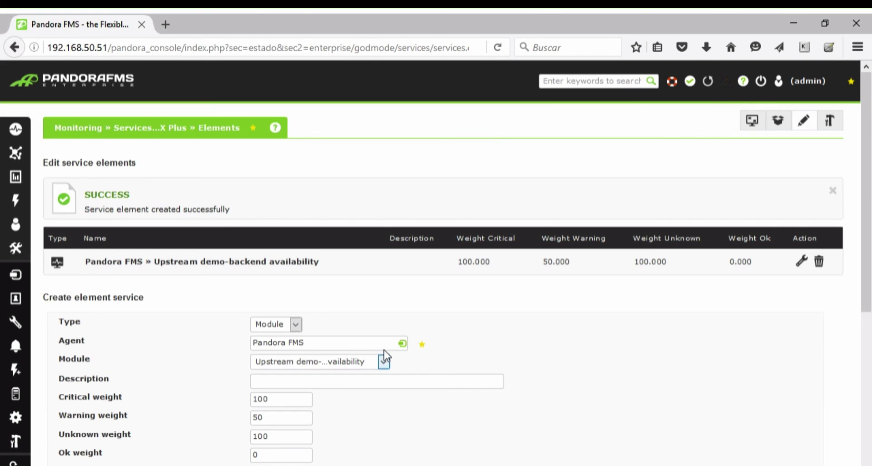
# Step: Add the Upstream hg-backend availability module as a service element with the same weights
pyautogui.click(340, 332)
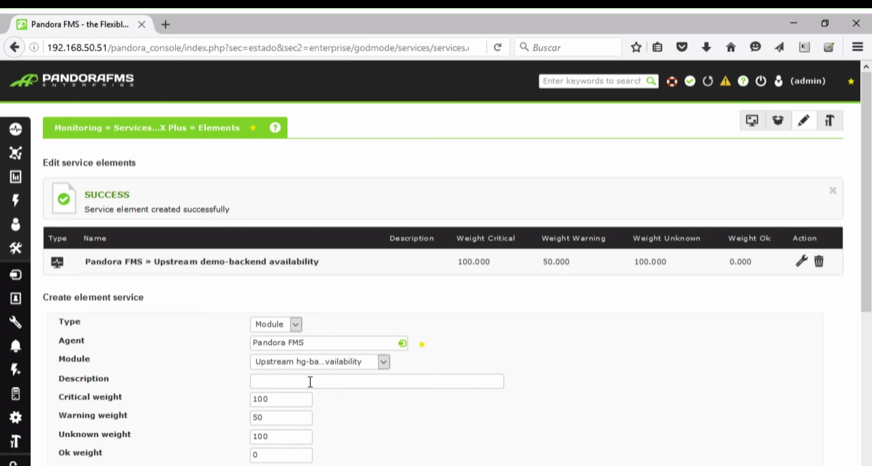
pyautogui.click(285, 398)
pyautogui.scroll(-3, 598, 445)
pyautogui.click(713, 409)
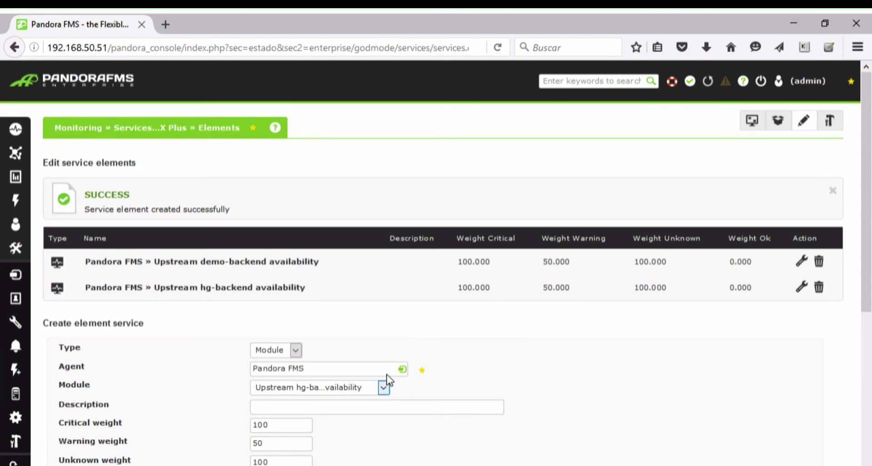
# Step: Add the Upstream lxr-backend availability module as a service element with the same weights
pyautogui.click(356, 370)
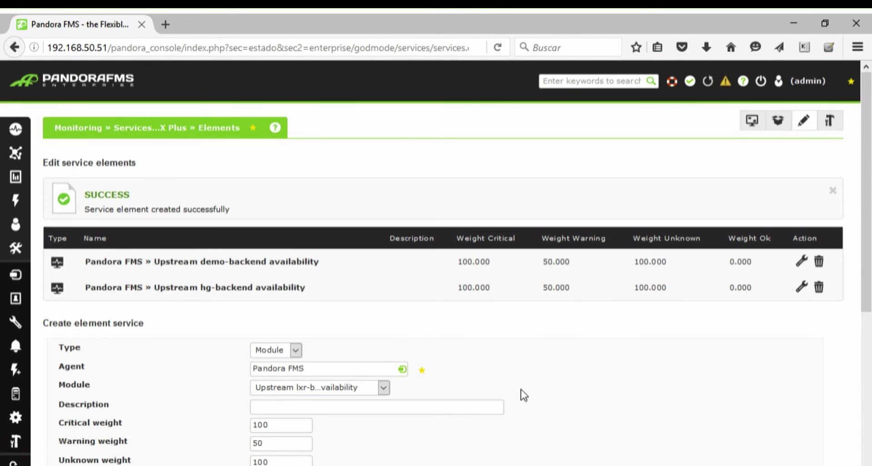
pyautogui.scroll(-2, 637, 422)
pyautogui.click(715, 435)
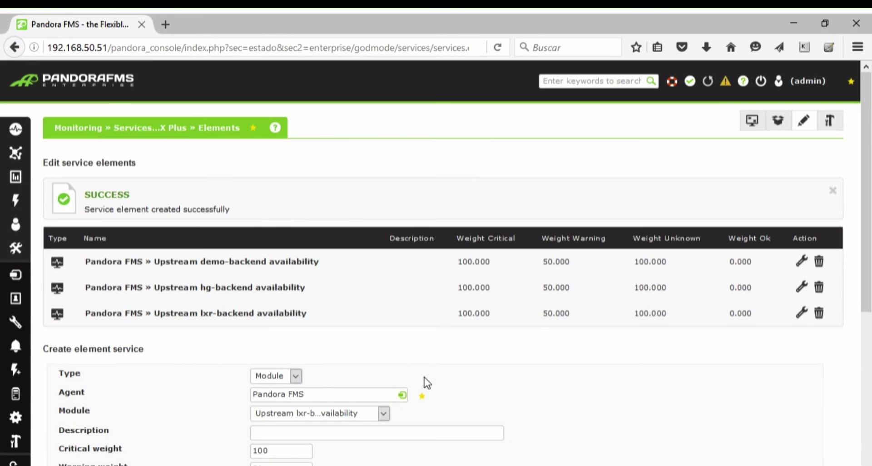
# Step: Add the Upstream trac-backend availability module as a service element with the same weights
pyautogui.scroll(-2, 400, 368)
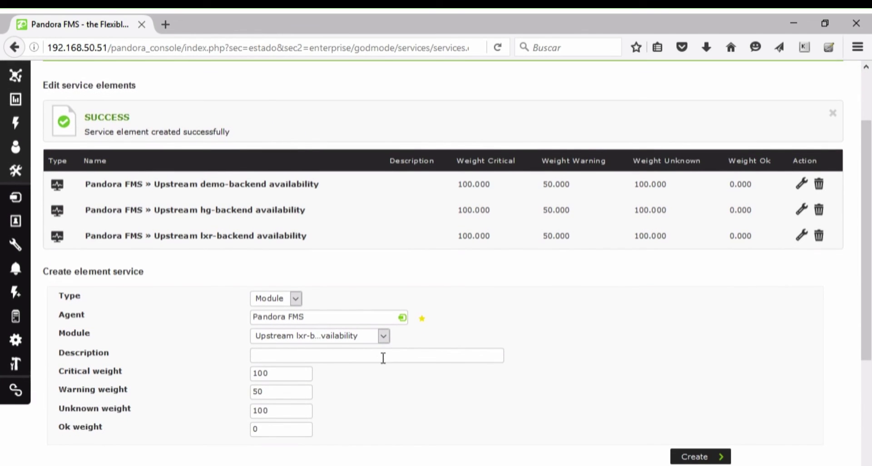
pyautogui.click(383, 326)
pyautogui.click(371, 321)
pyautogui.click(696, 457)
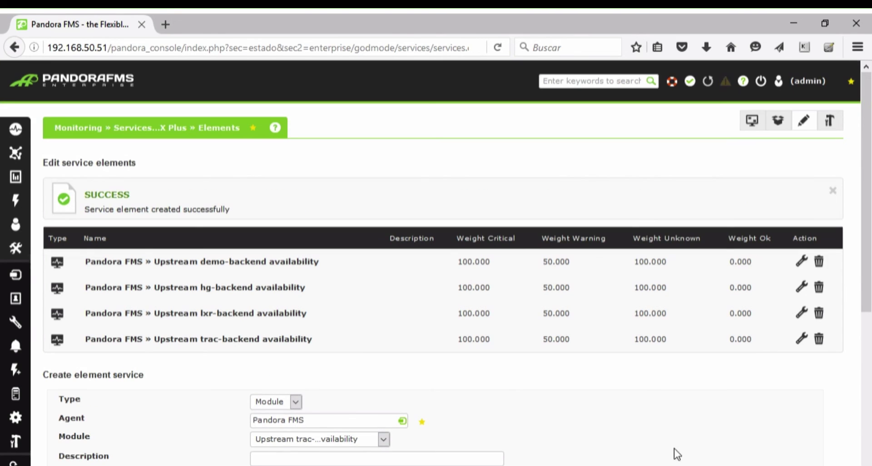
# Step: Open the NGINX Plus service map and review the status of the service and its upstream modules
pyautogui.click(752, 128)
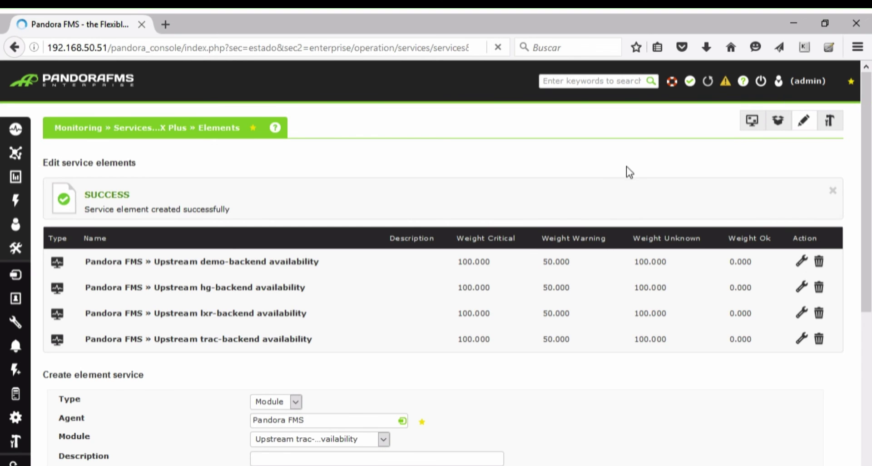
pyautogui.moveTo(538, 209); pyautogui.dragTo(495, 284)
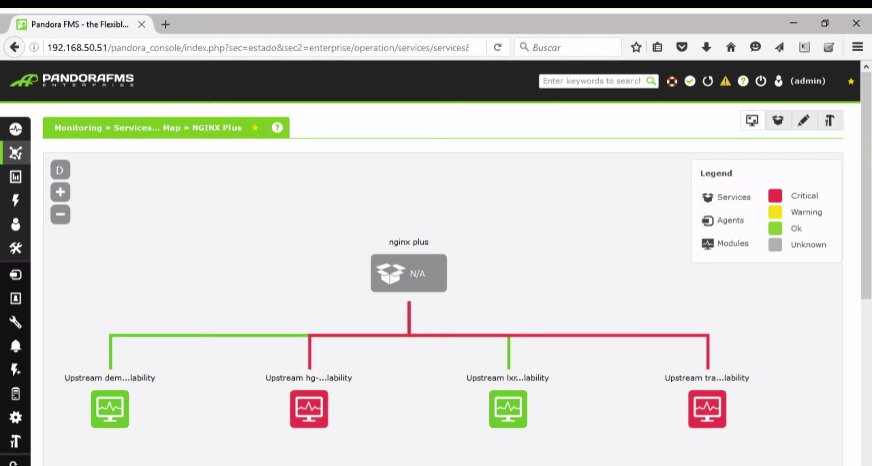
pyautogui.moveTo(15, 201)
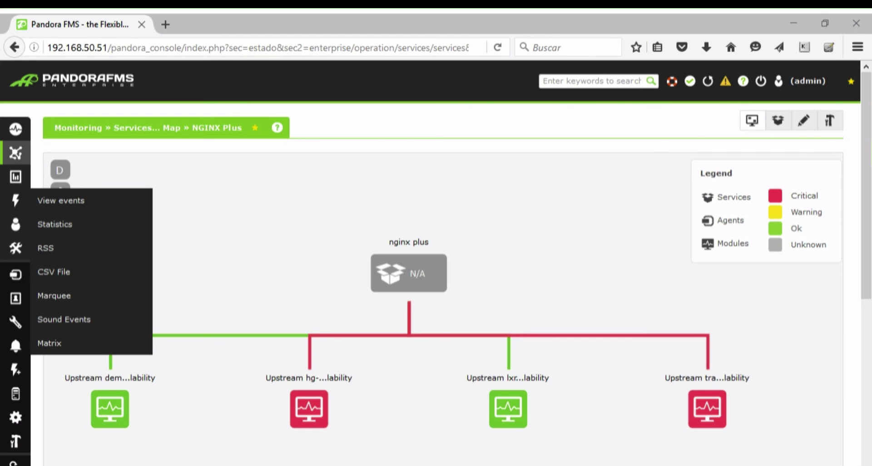